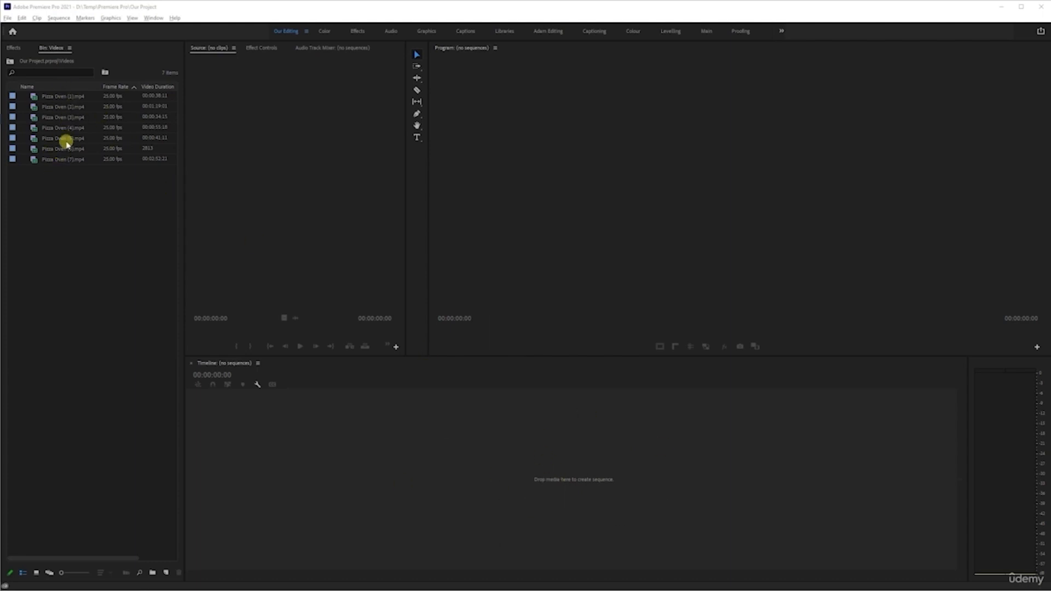
Step: Create a sequence from the Pizza Oven (1).mp4 clip and review its sequence settings without changing them
drag(57, 95, 332, 474)
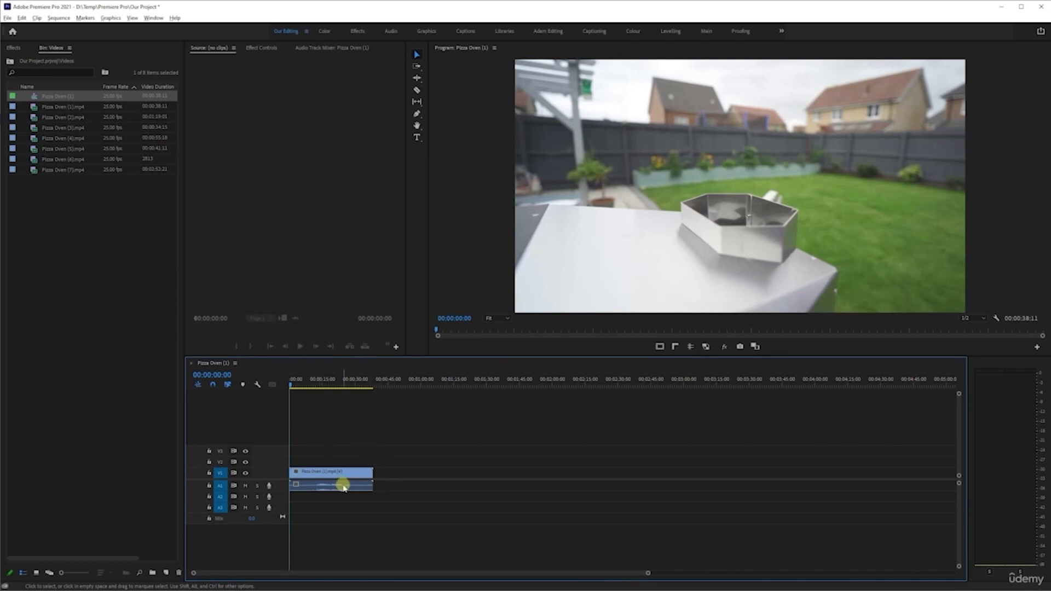
click(58, 17)
click(73, 29)
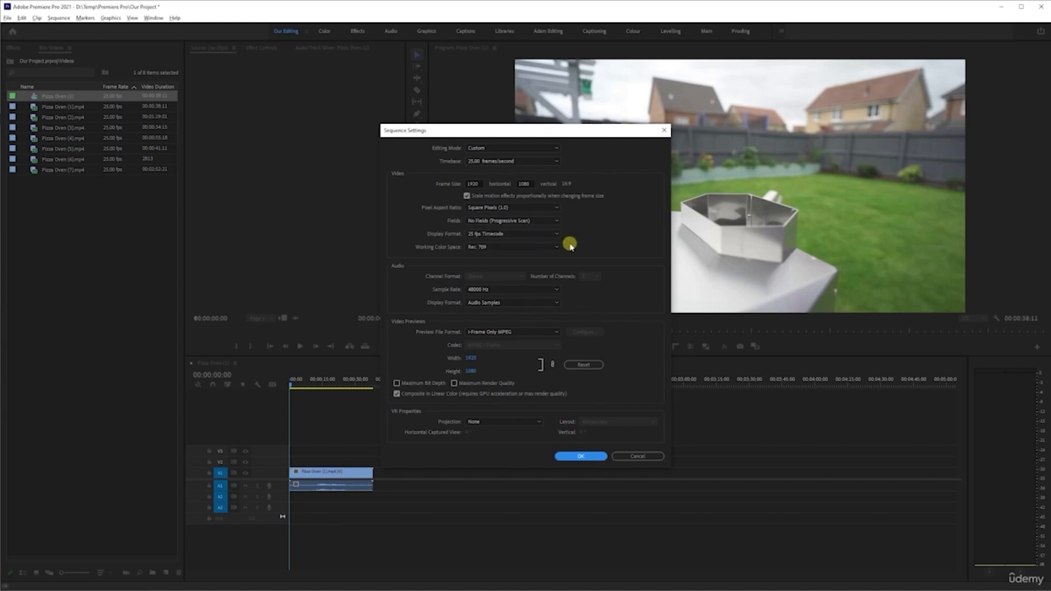
click(636, 456)
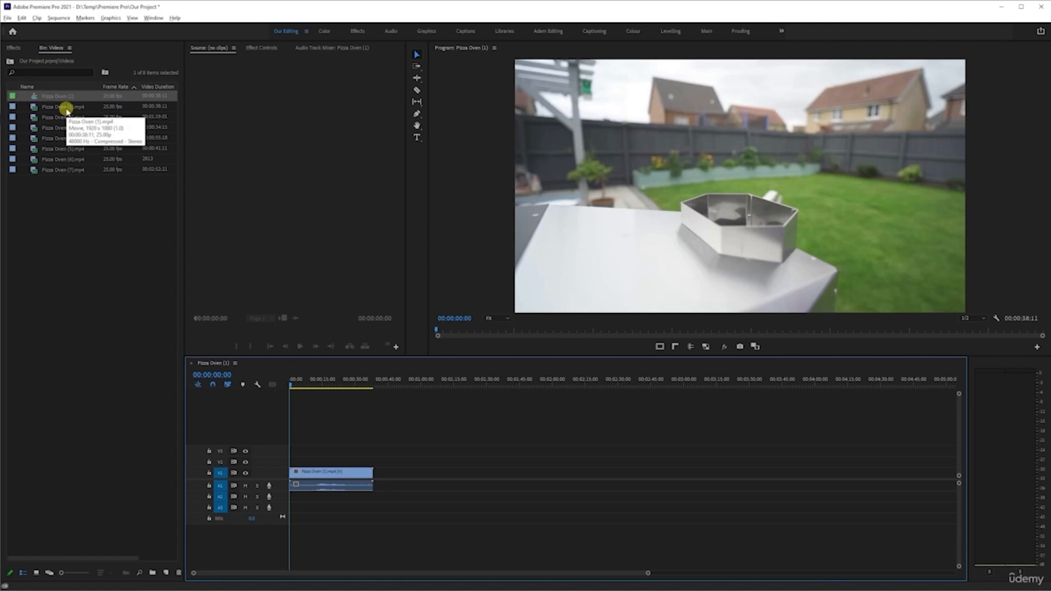
Step: Compare the sequence's icon with the clip icons in the maximized Videos bin at enlarged icon size, then restore the original view
click(85, 224)
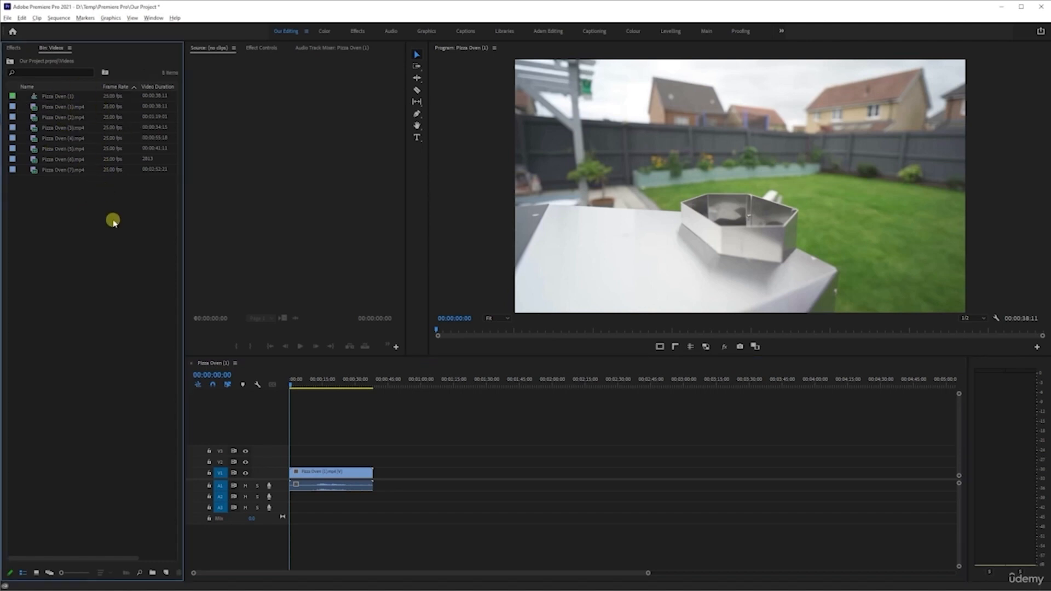
key(grave)
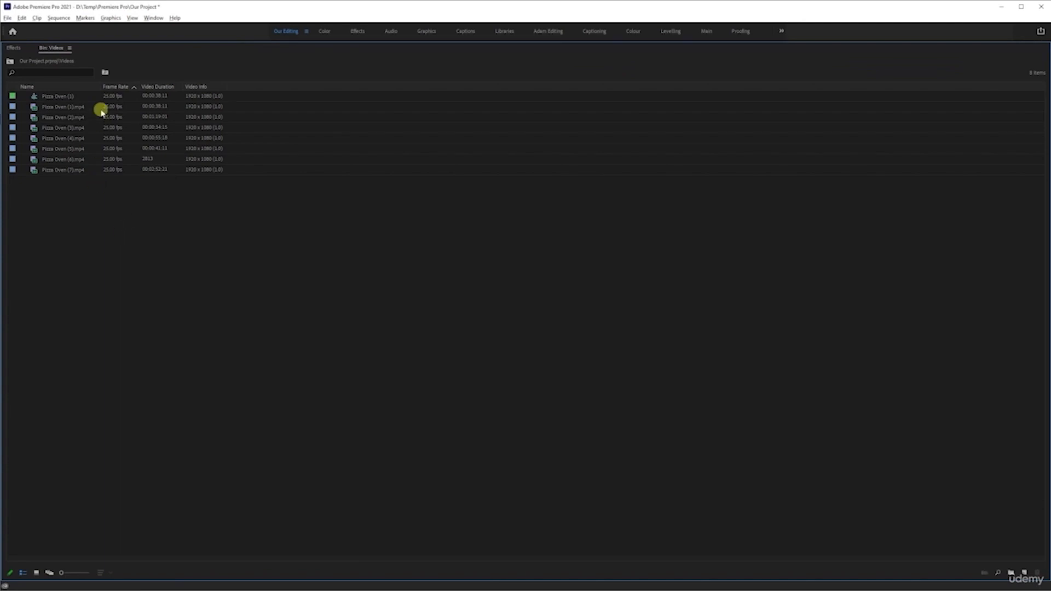
drag(62, 573, 103, 572)
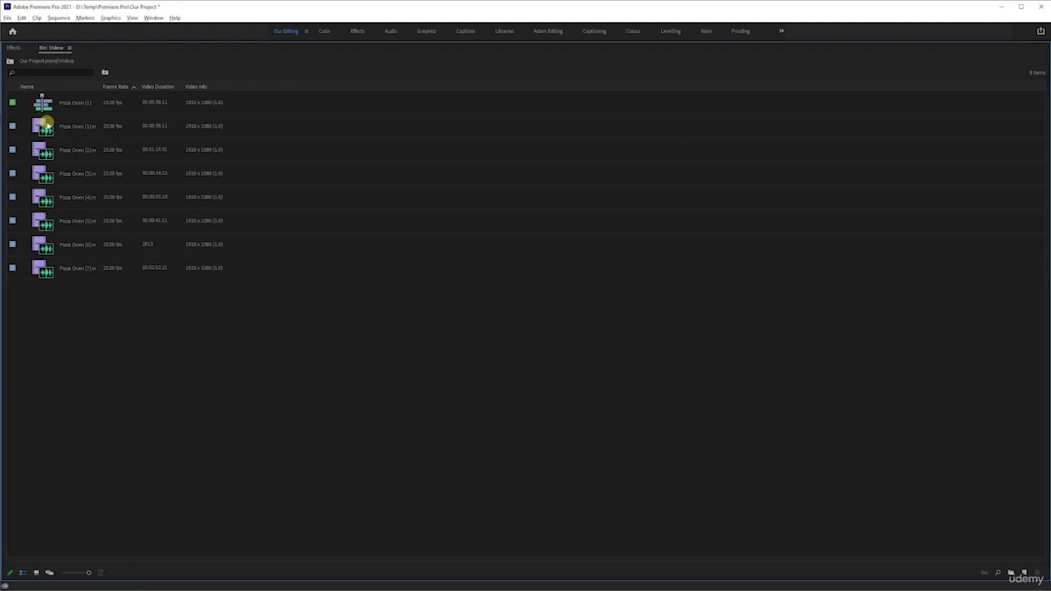
click(71, 127)
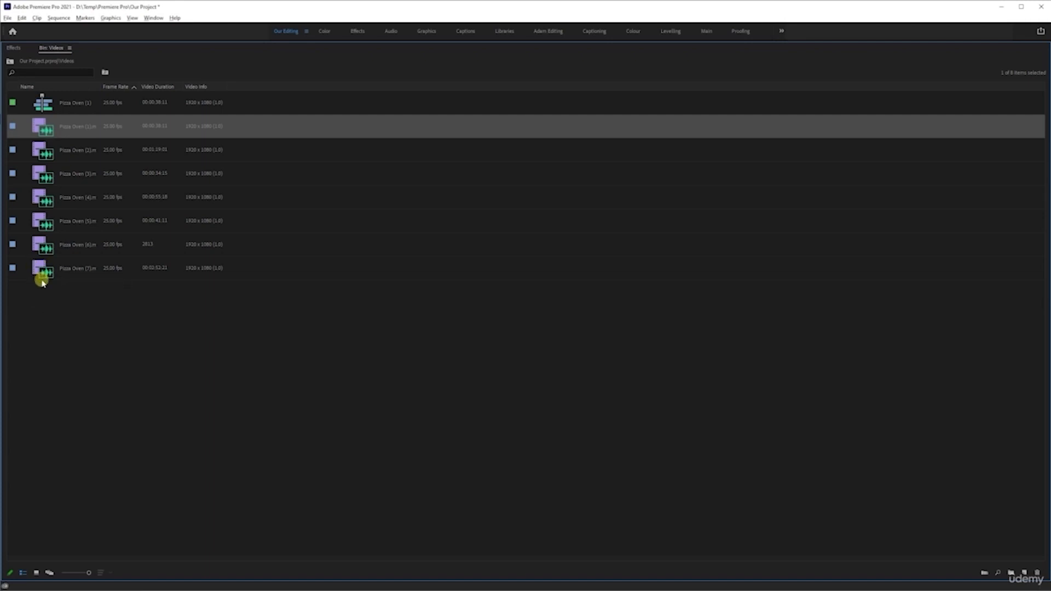
click(50, 104)
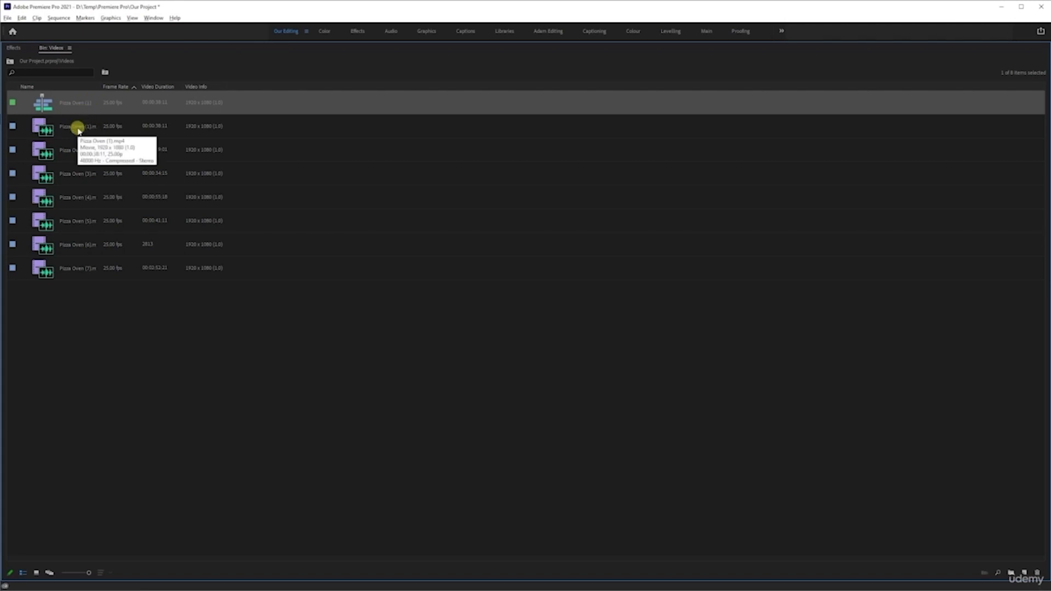
drag(101, 87, 109, 84)
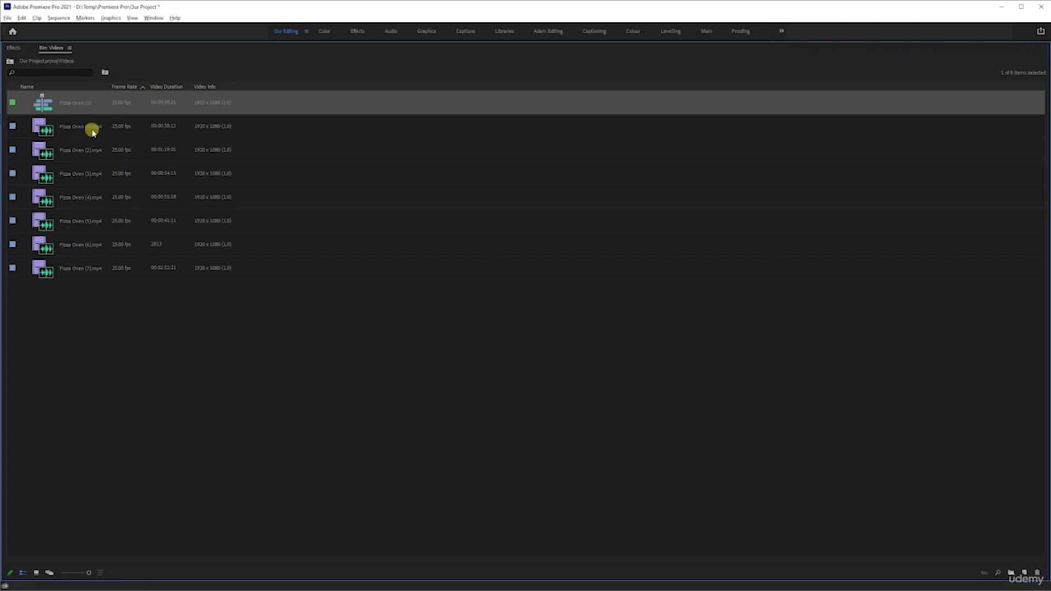
drag(110, 89, 100, 88)
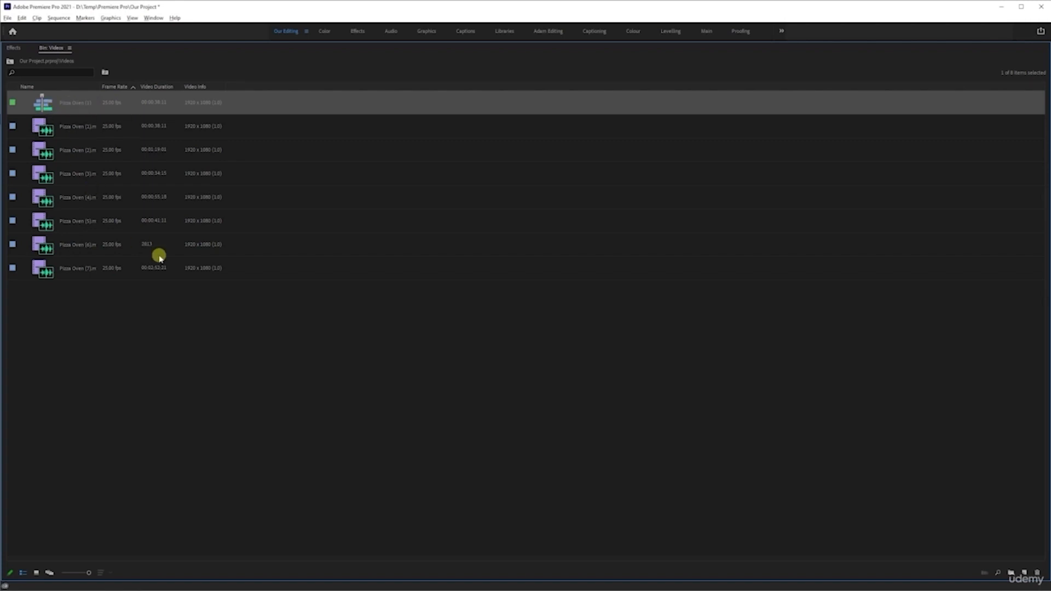
key(grave)
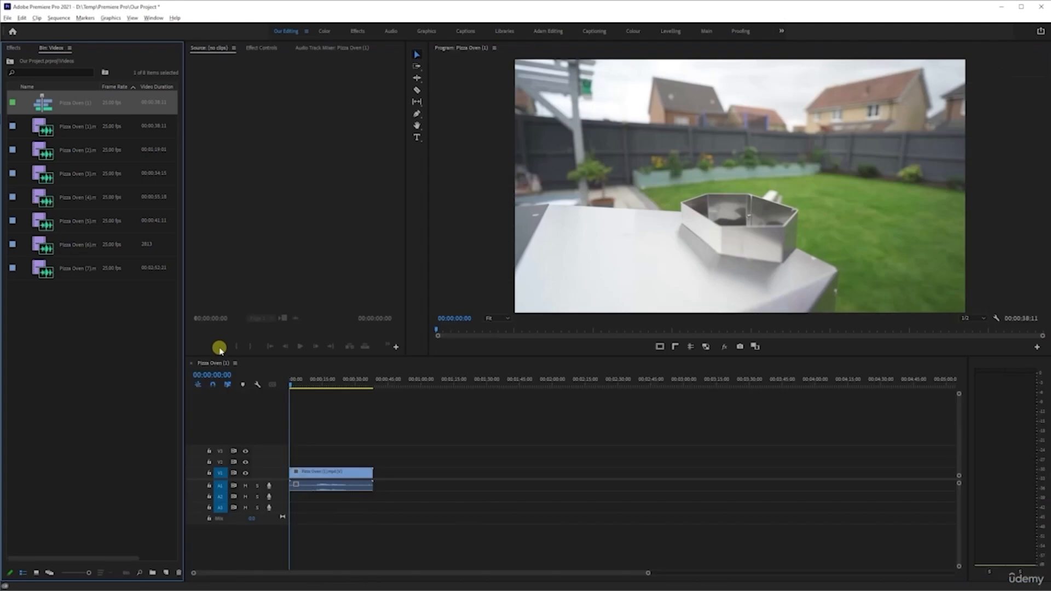
drag(89, 573, 62, 572)
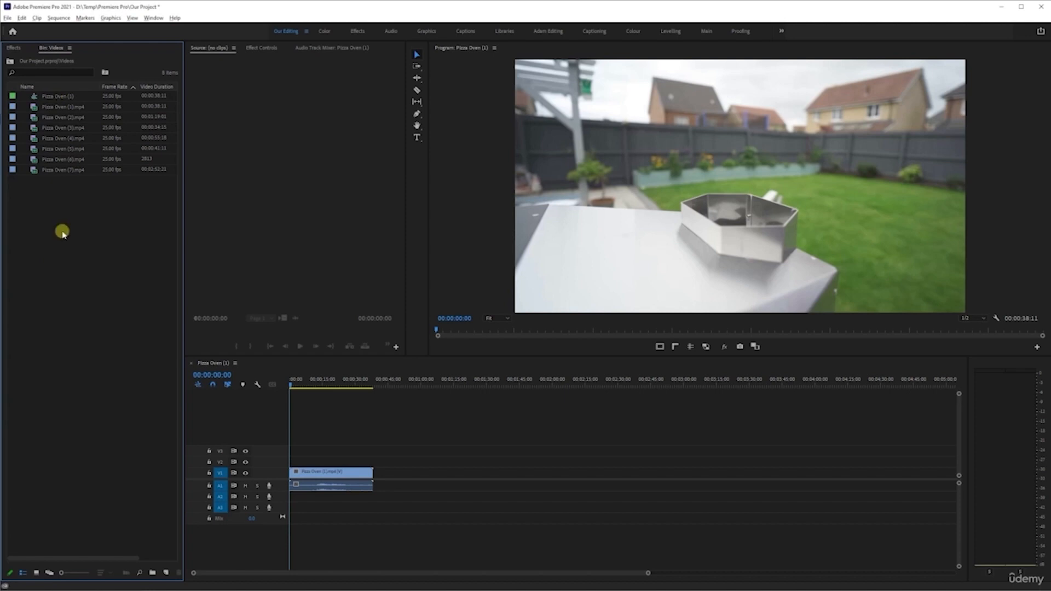
Step: Undo placing the clip and creating the sequence from it
key(ctrl+z)
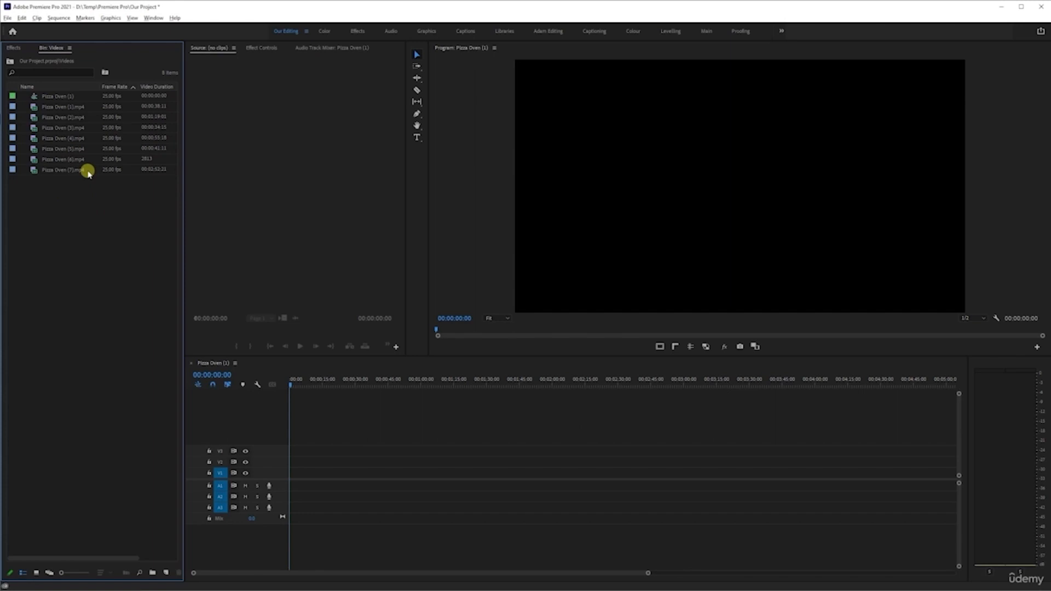
key(ctrl+z)
click(113, 226)
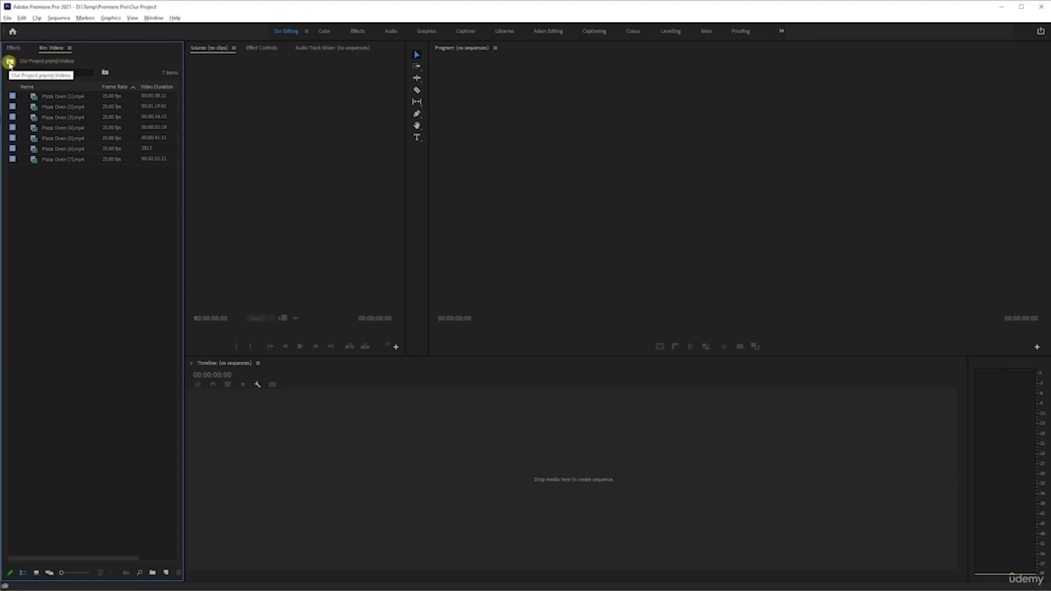
Step: Go up from the Videos bin to the project's root level and collapse the Videos bin
click(9, 62)
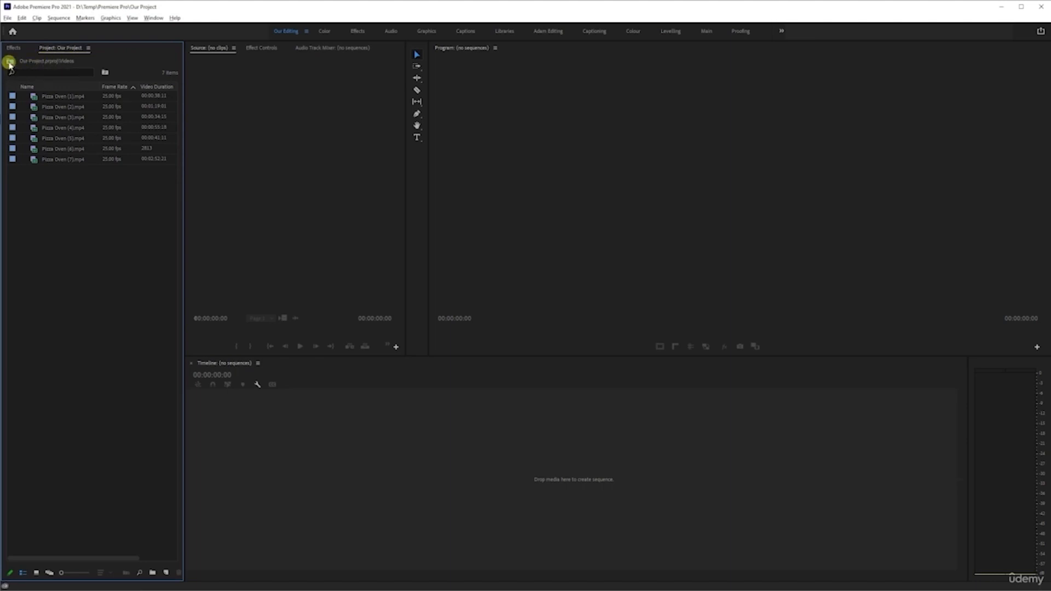
click(24, 97)
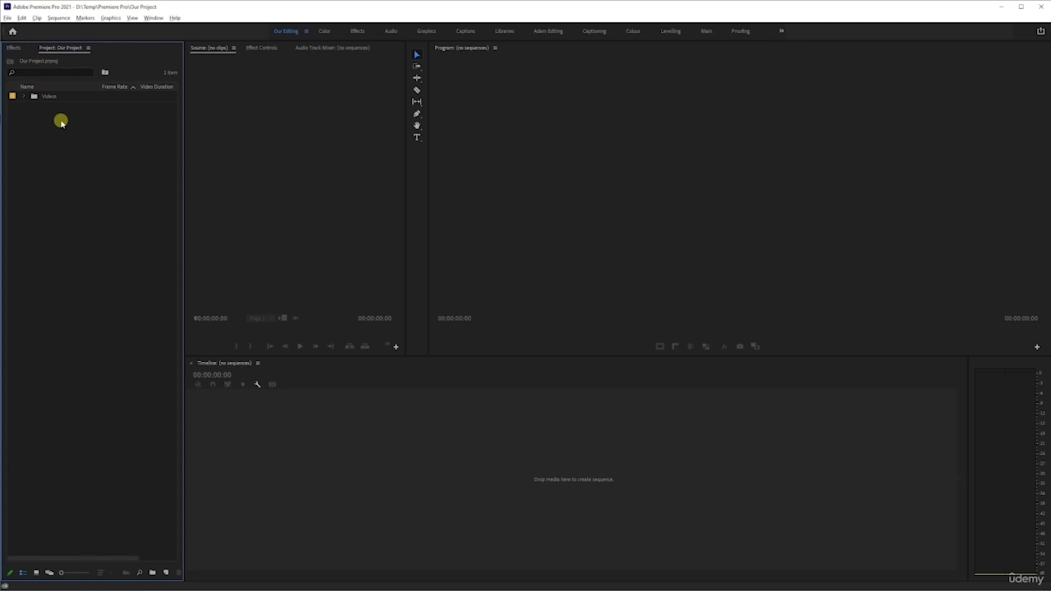
click(99, 179)
click(7, 18)
mouse_move(22, 17)
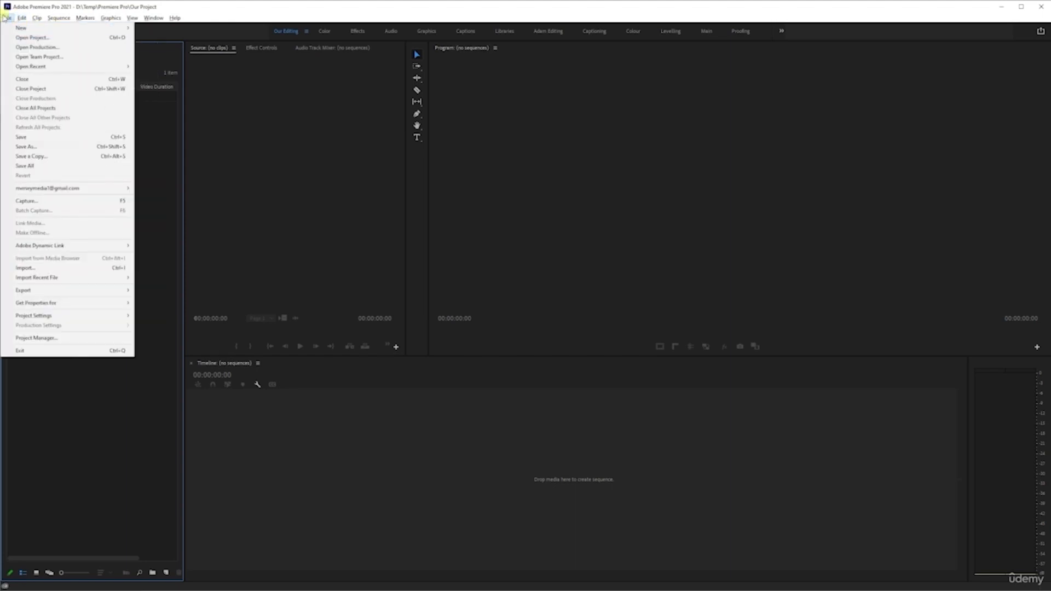
mouse_move(49, 27)
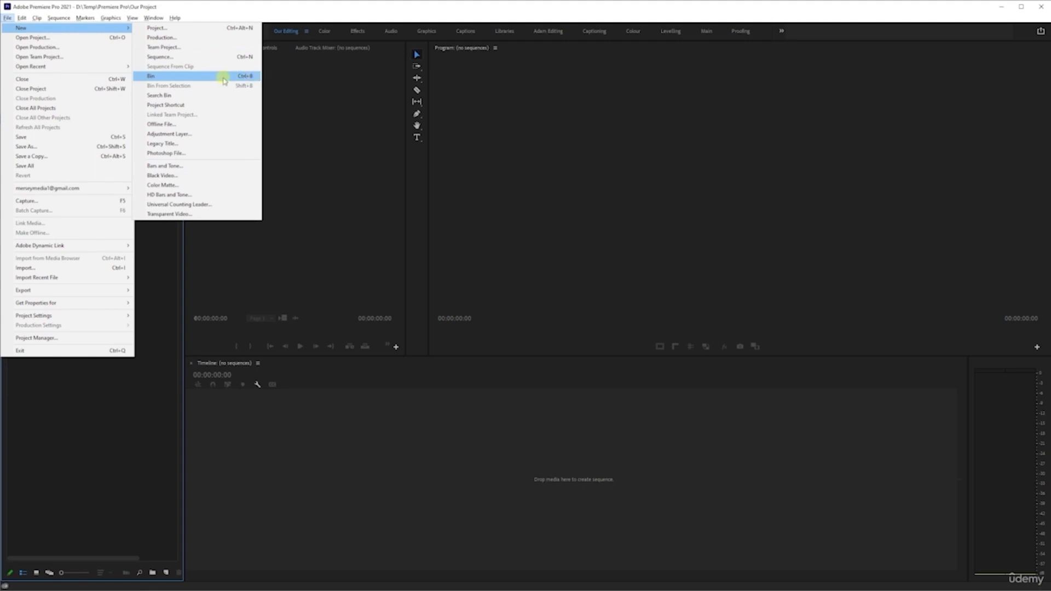
click(233, 79)
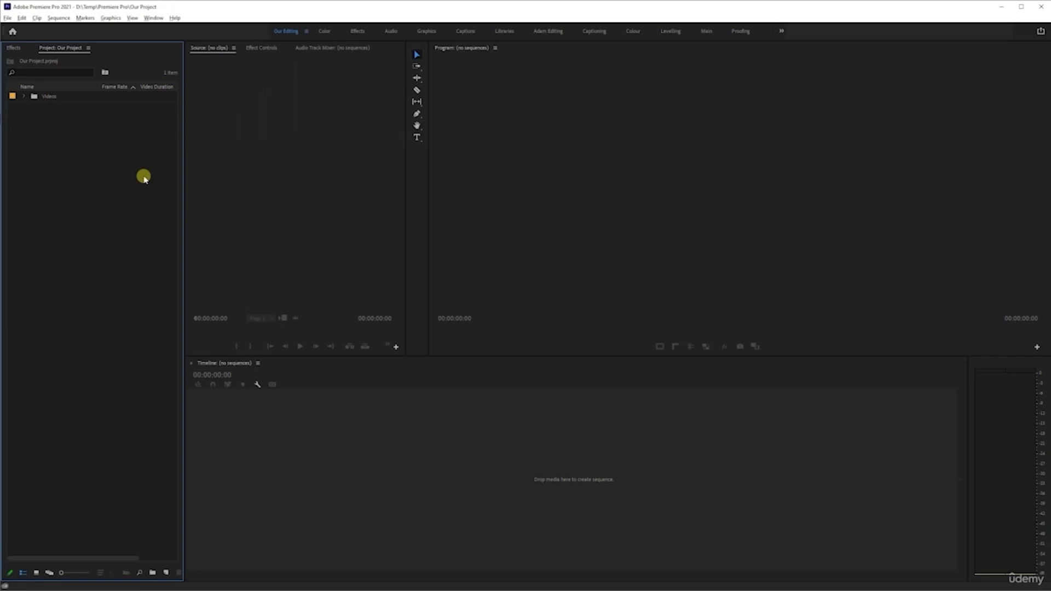
Step: Create a new bin named Sequences at the project's root level
right_click(85, 193)
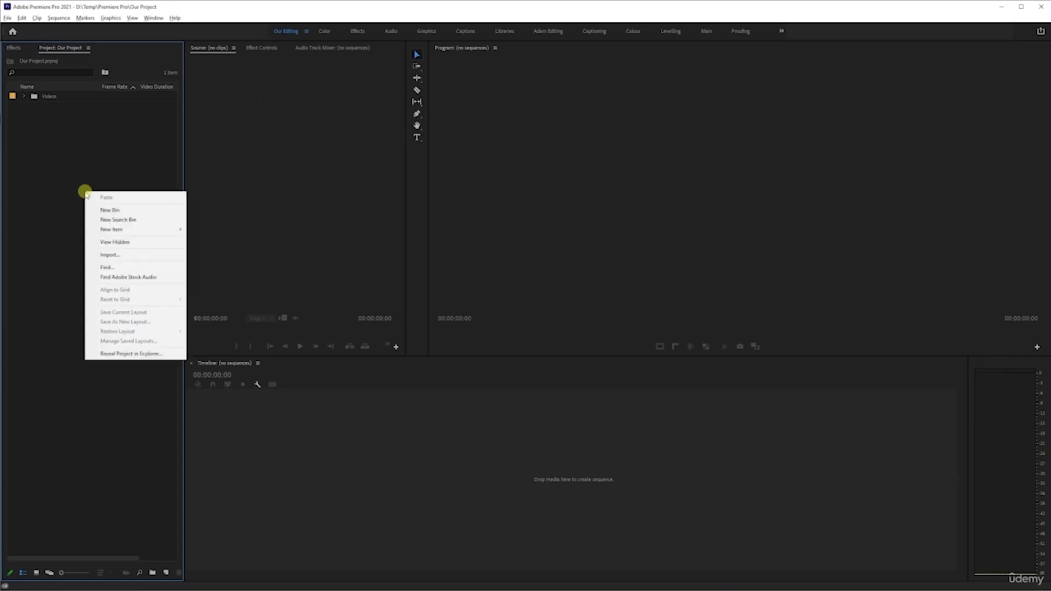
click(150, 211)
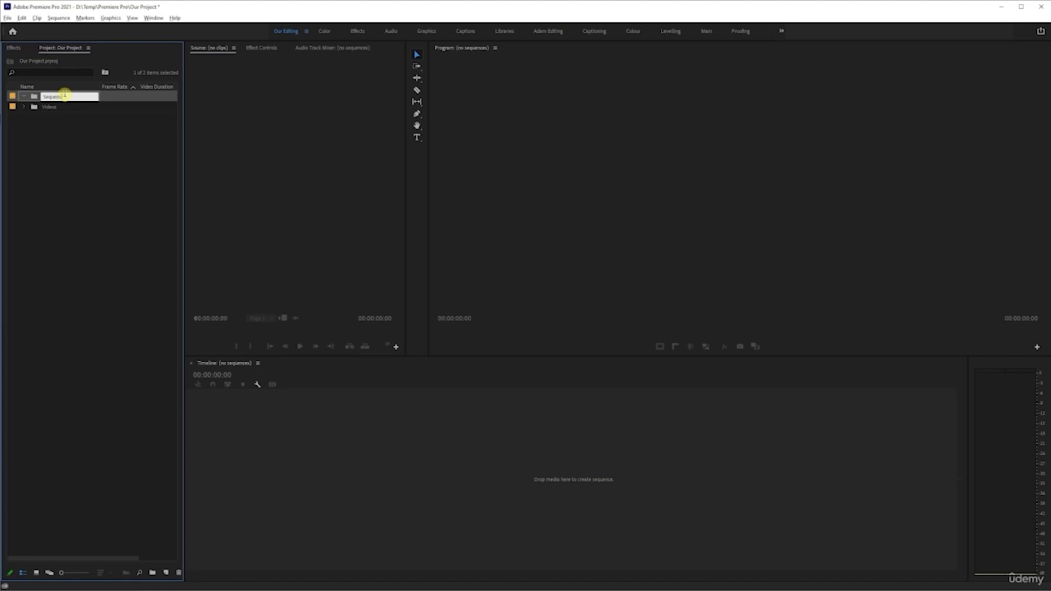
key(Return)
click(70, 233)
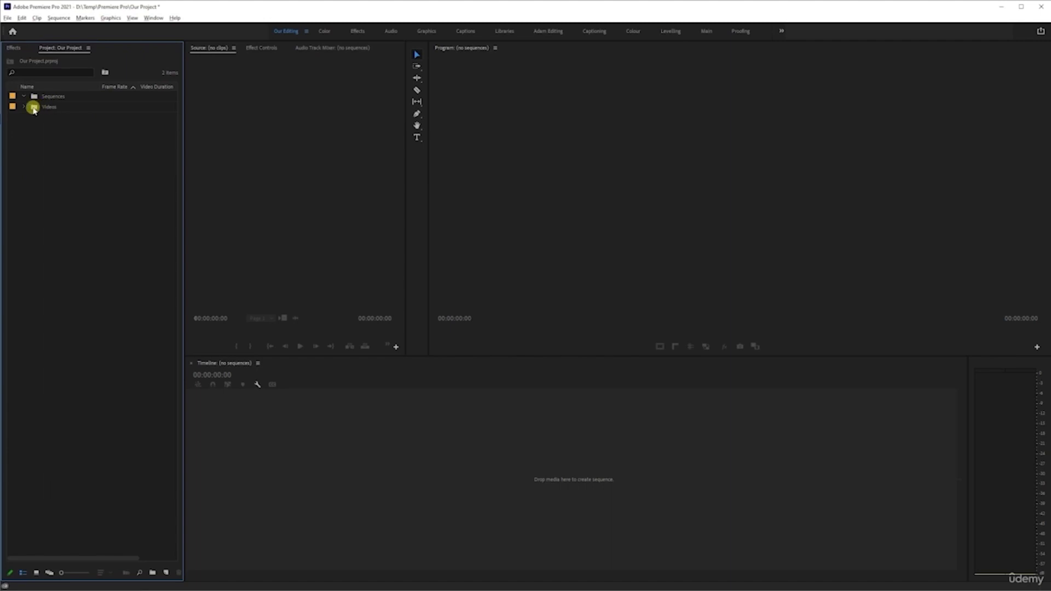
Step: Create a new sequence inside the Videos bin with the preselected custom 25 fps preset and the default name
double_click(34, 107)
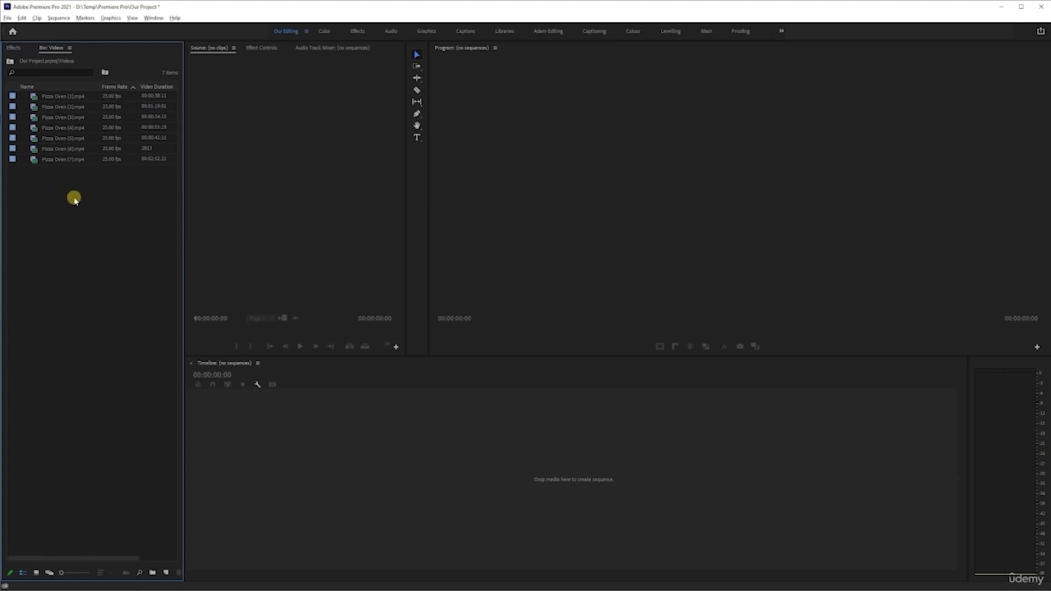
key(ctrl+n)
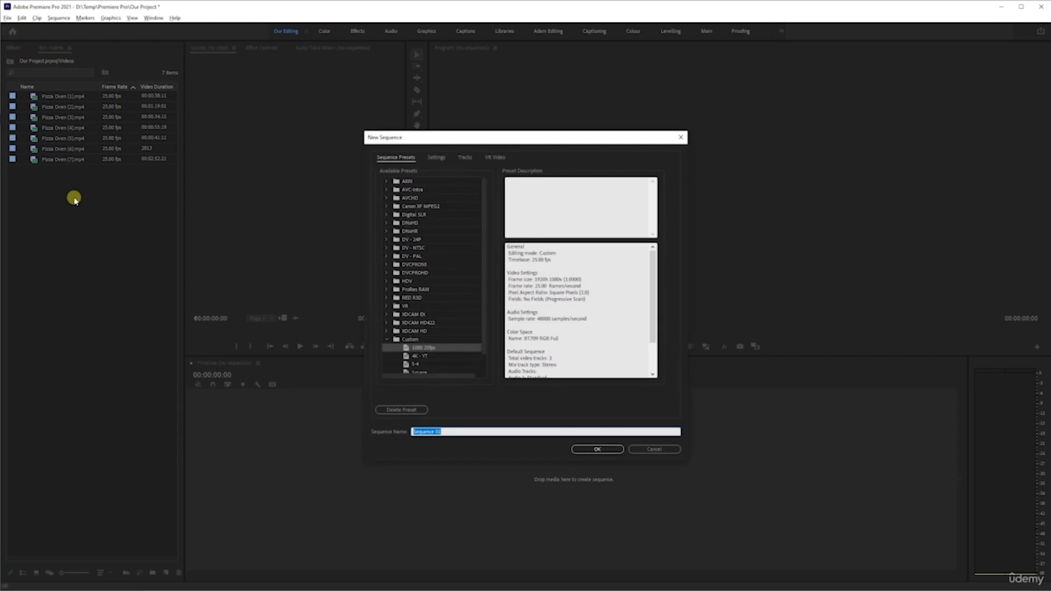
click(602, 450)
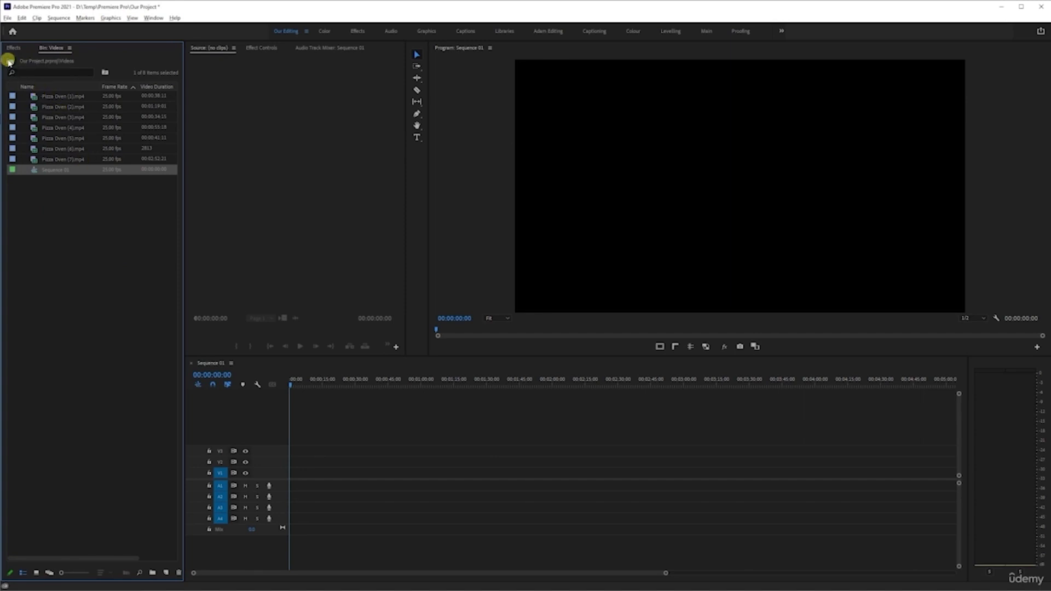
Step: Return to the project's root level and search the whole project for "seq"
click(8, 62)
click(24, 106)
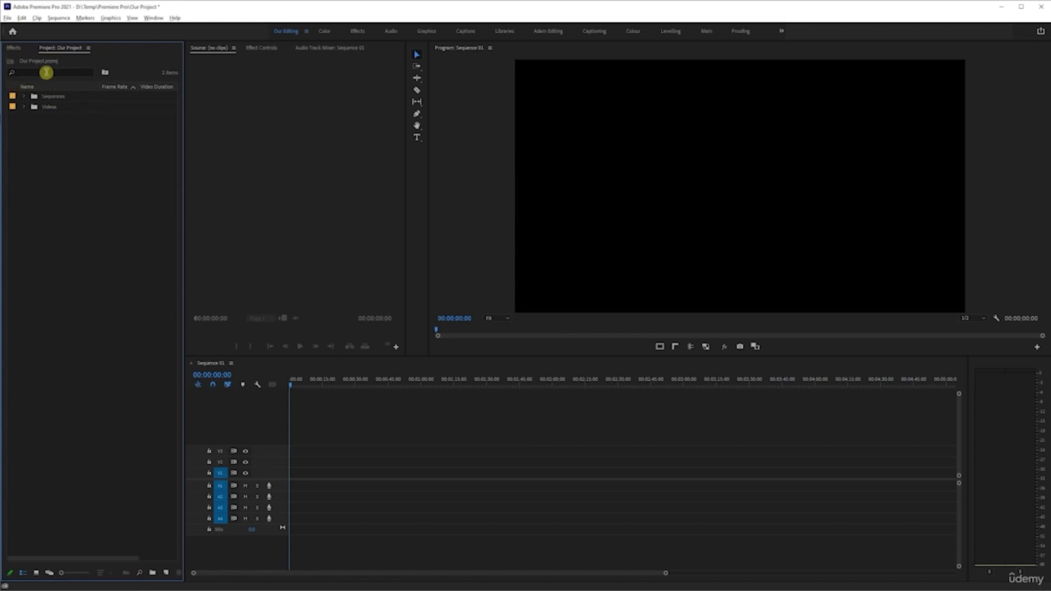
click(46, 71)
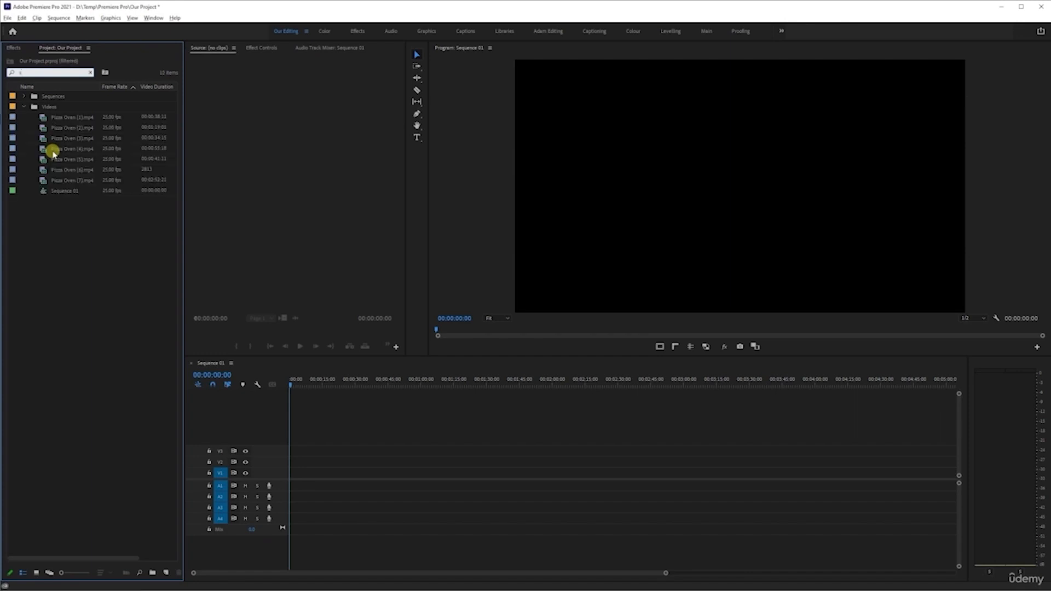
text(seq)
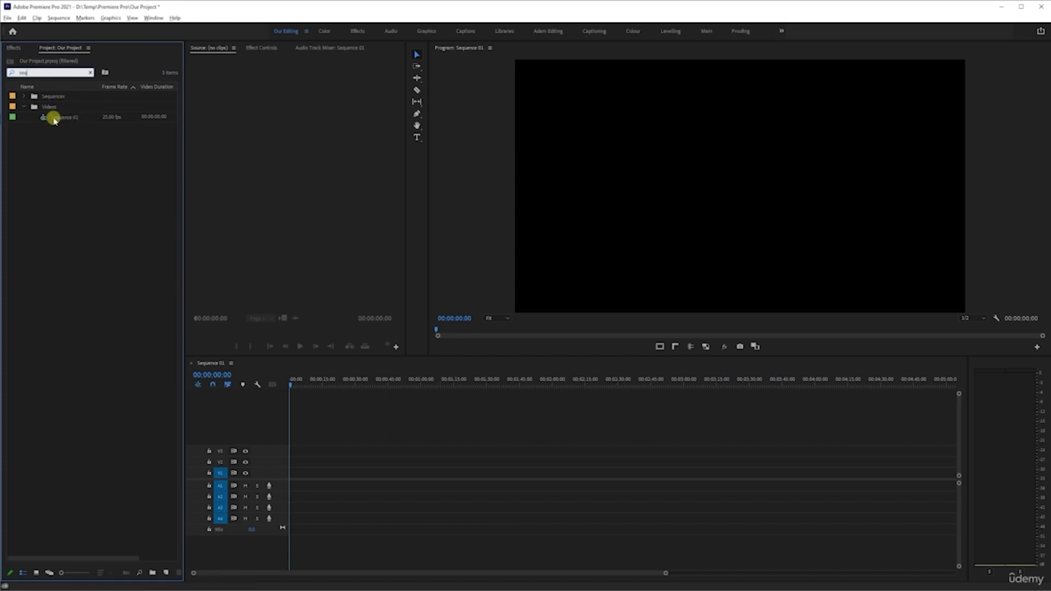
click(51, 161)
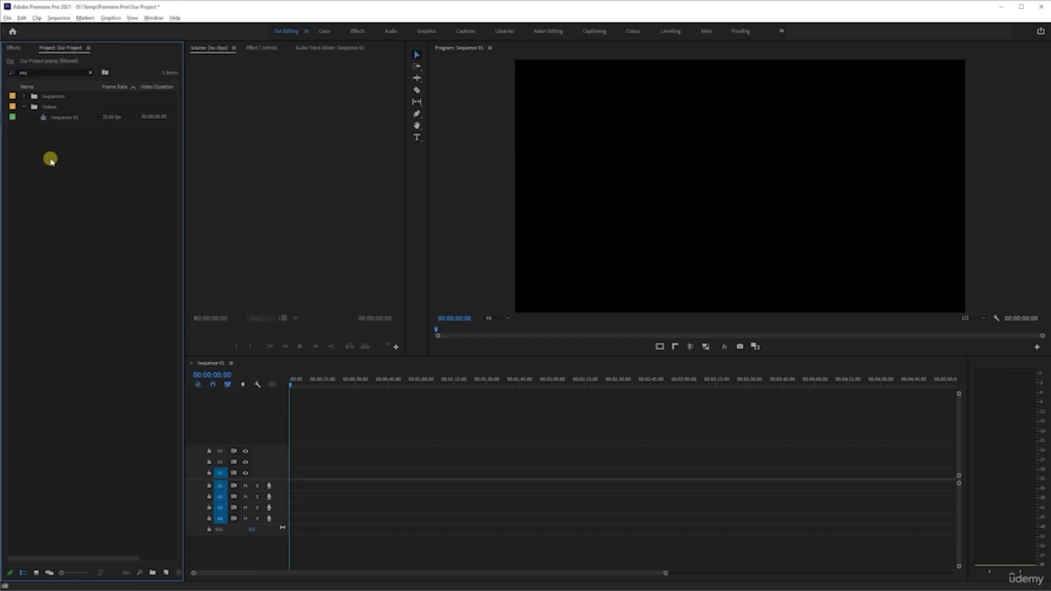
Step: Clear the project search and remove both the new sequence and the Sequences bin
key(Delete)
click(87, 74)
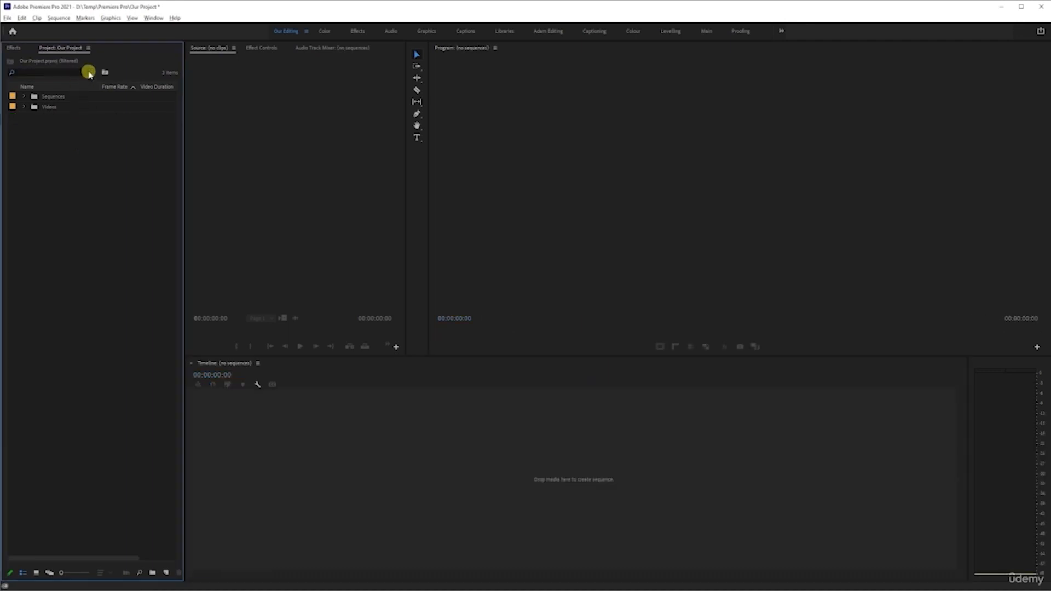
key(Delete)
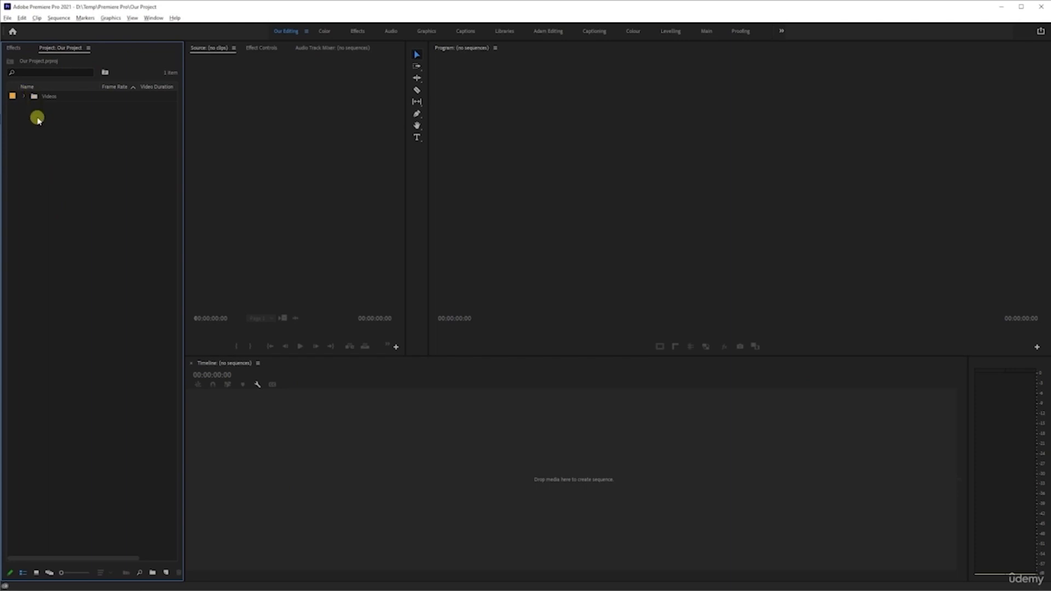
Step: Create a bin at the project root beside the Videos bin and name it Sequences
right_click(38, 117)
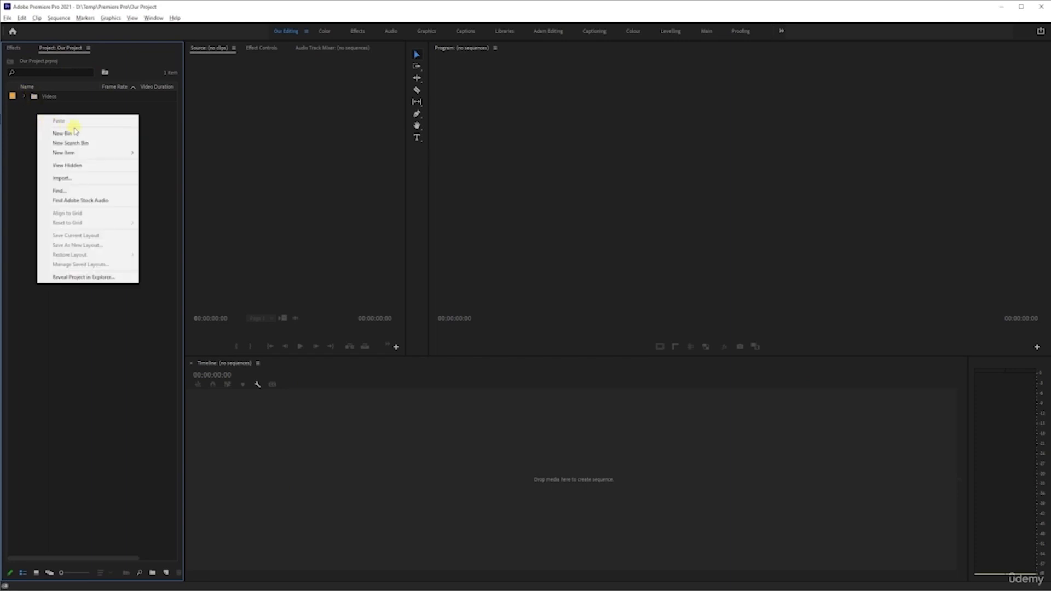
click(87, 133)
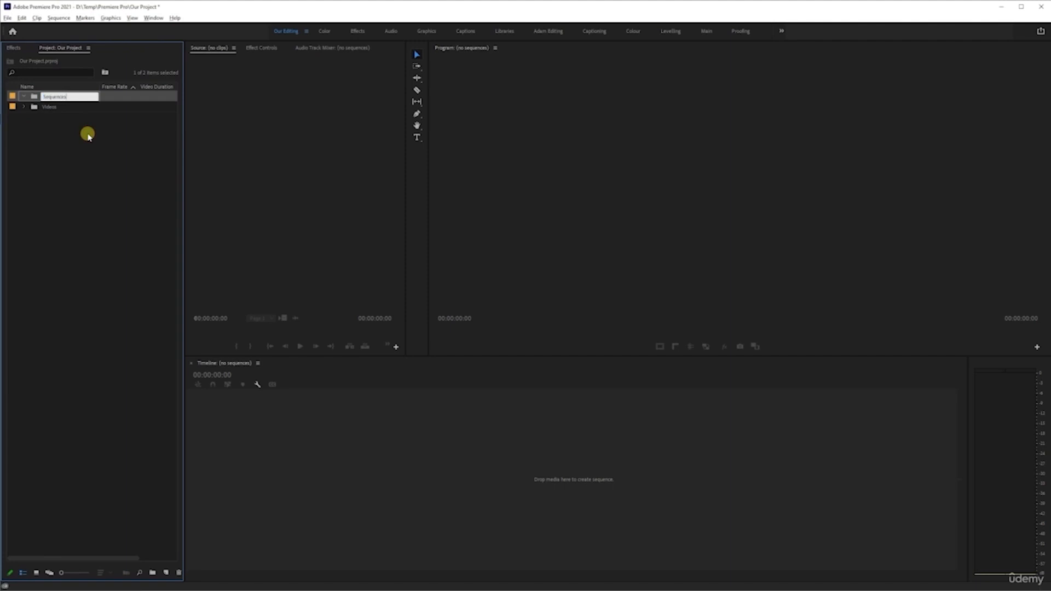
key(Return)
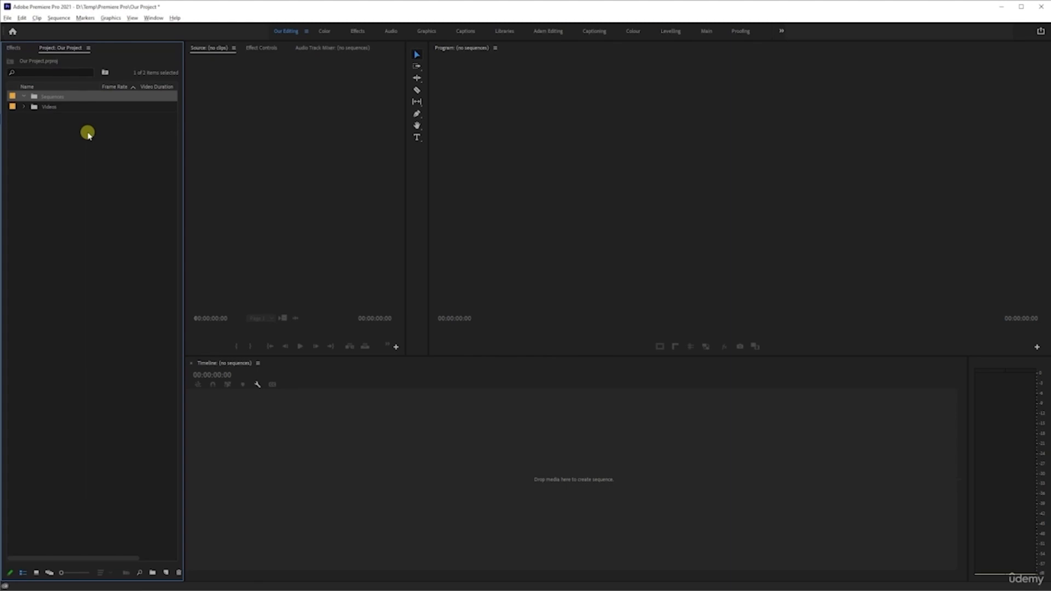
click(52, 97)
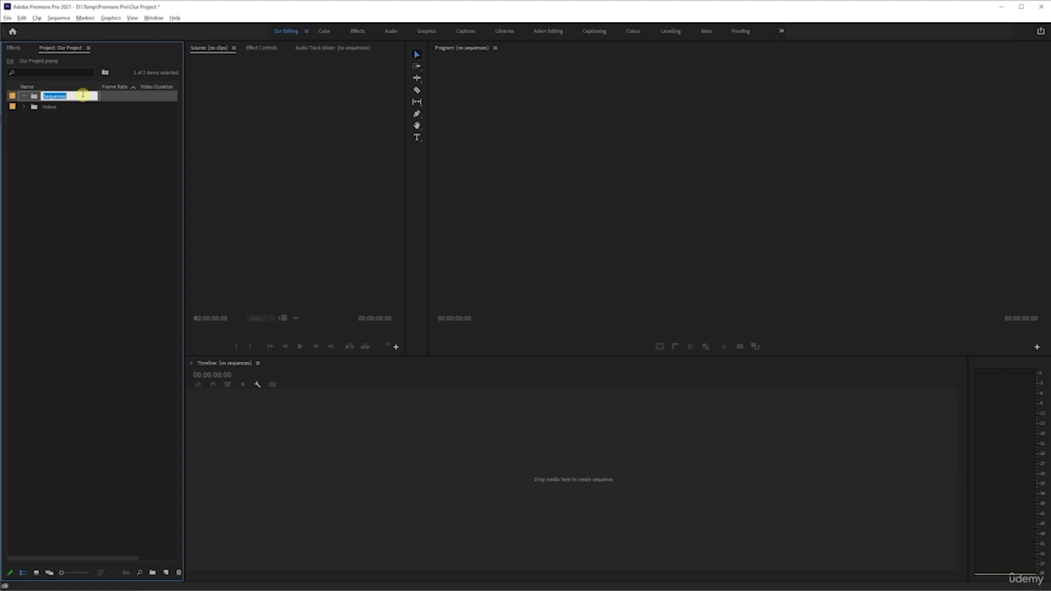
key(Tab)
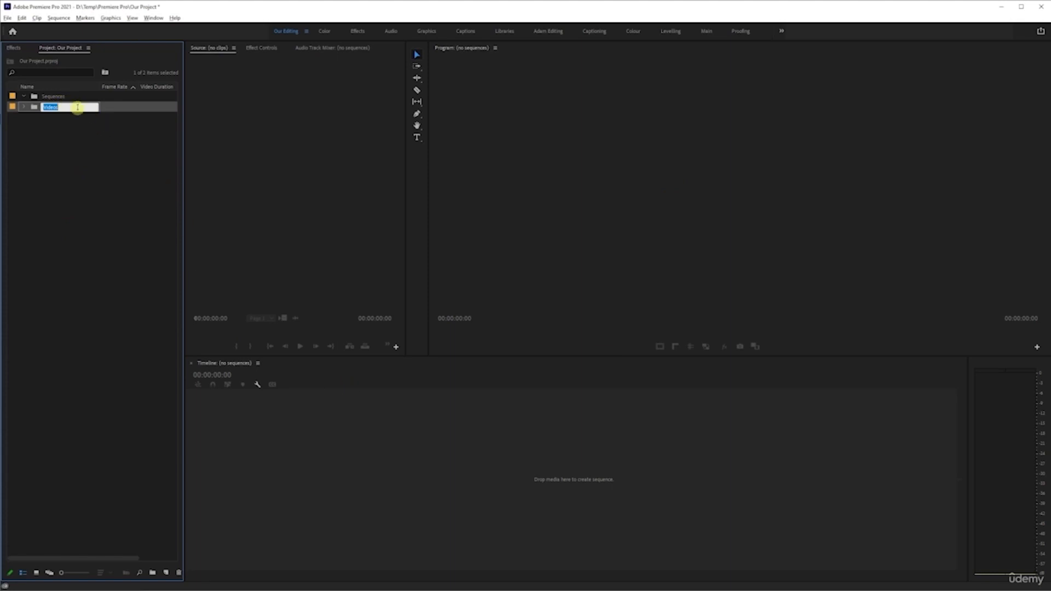
click(671, 229)
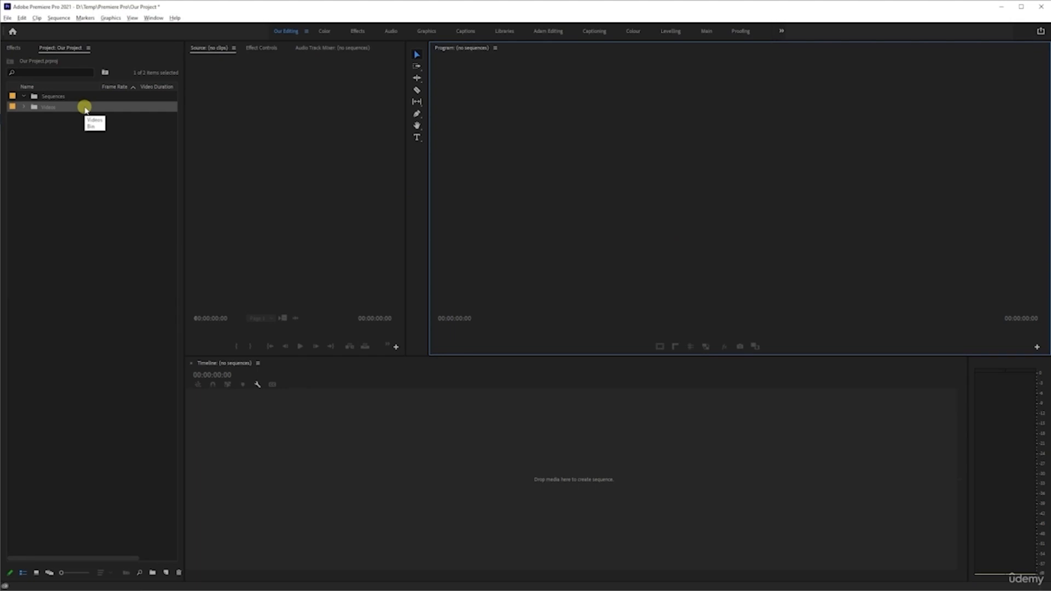
Step: View the contents of the Videos bin and the Sequences bin, returning to the project root after each
double_click(34, 108)
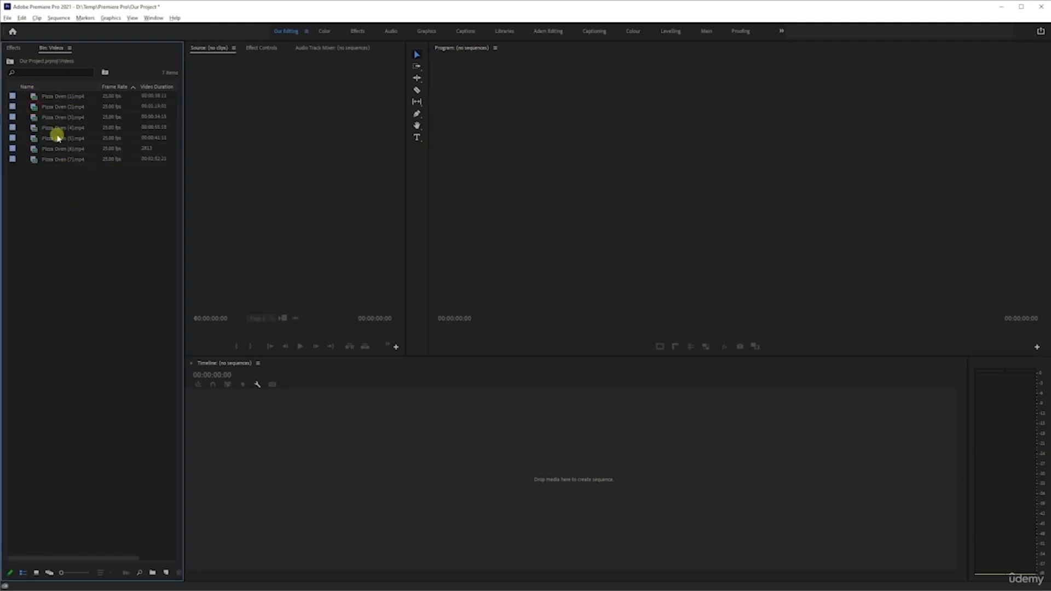
click(10, 62)
double_click(53, 97)
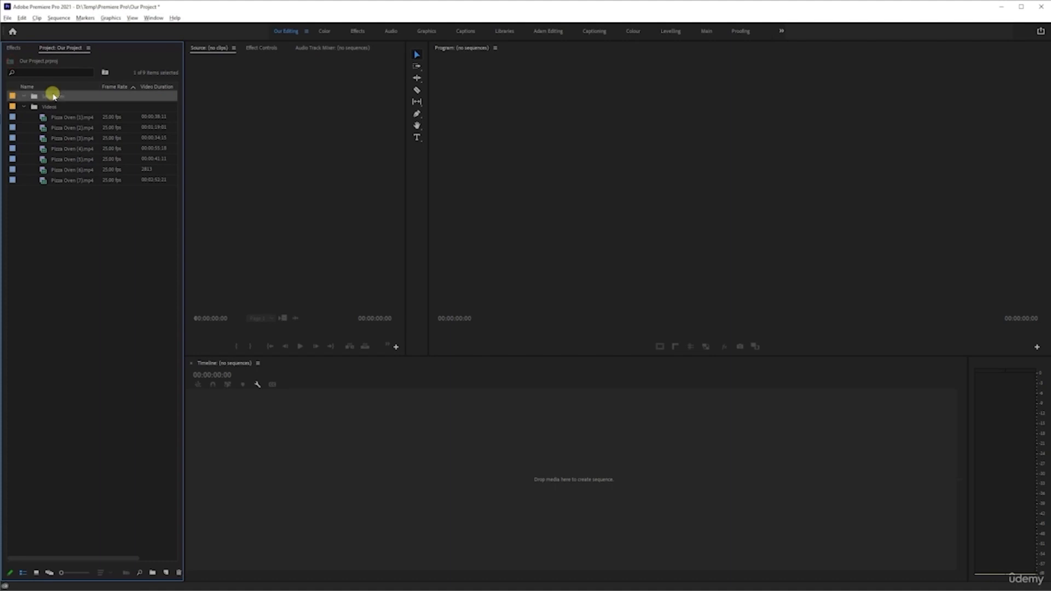
click(10, 62)
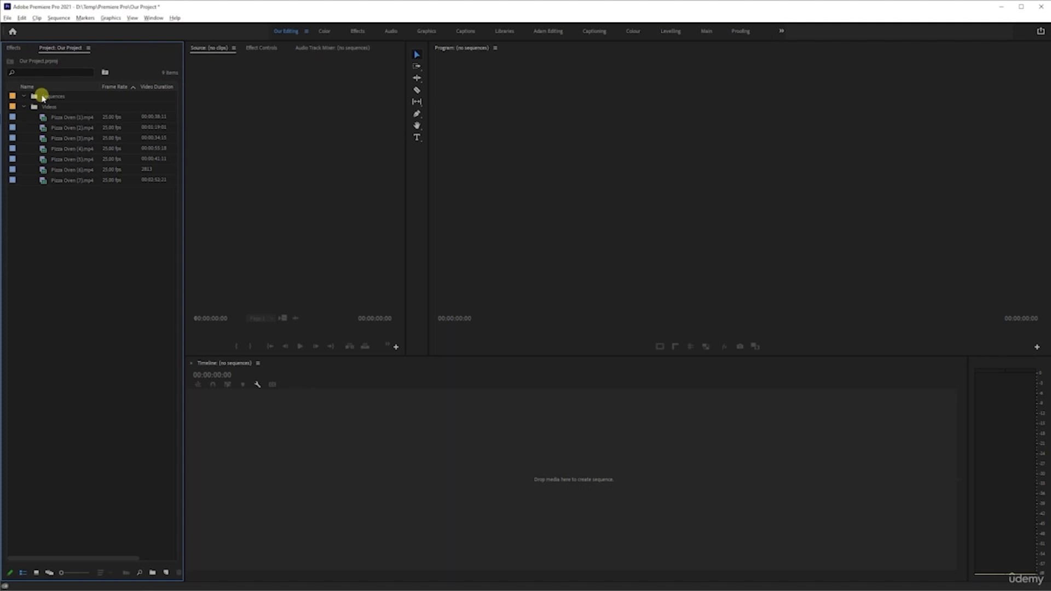
click(49, 97)
click(51, 96)
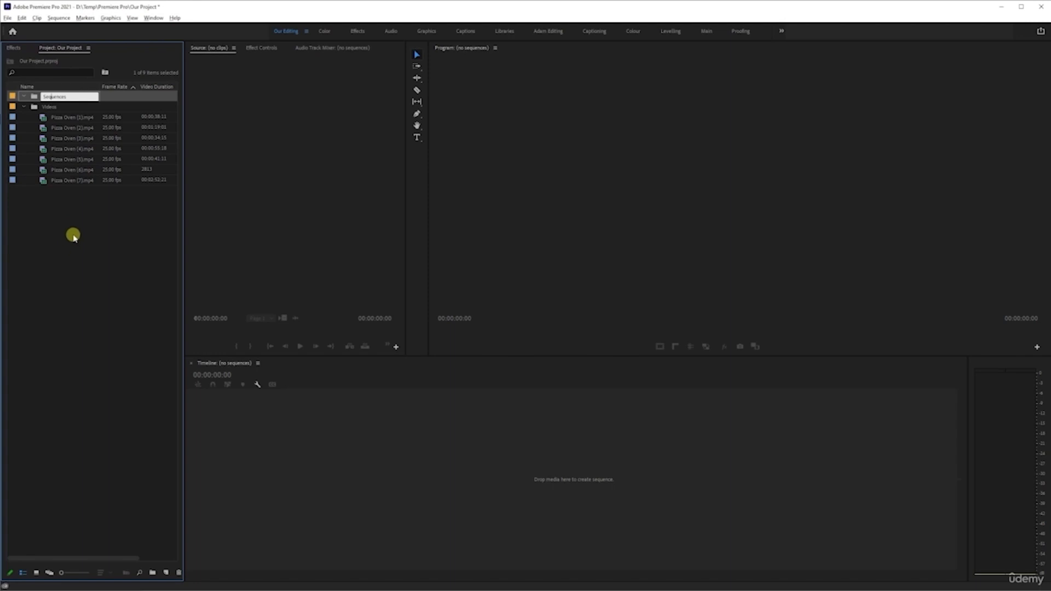
click(82, 207)
Step: Open the Sequences bin and start a new sequence inside it
double_click(62, 97)
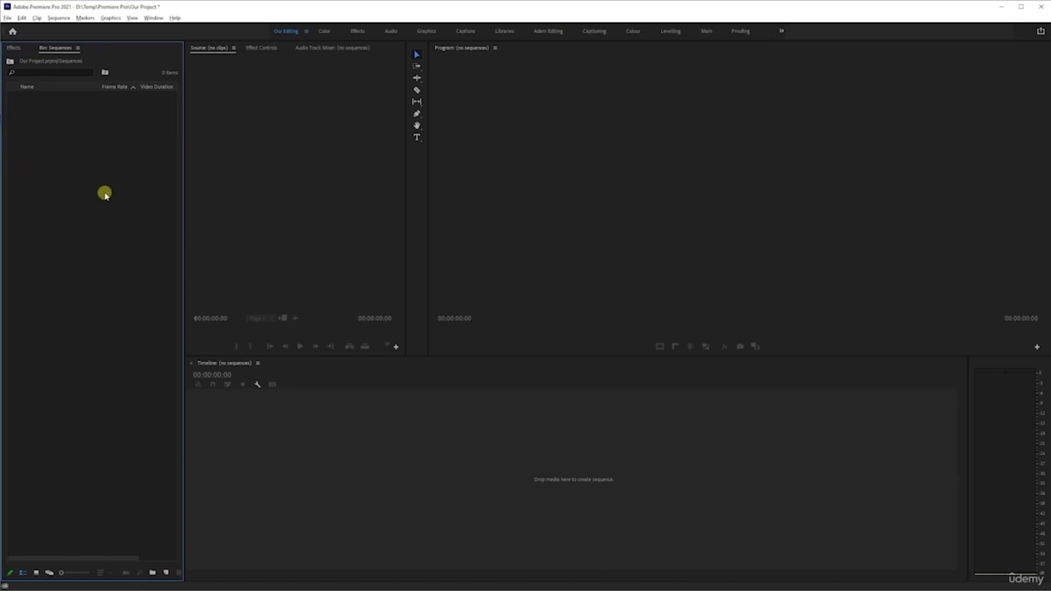
right_click(90, 159)
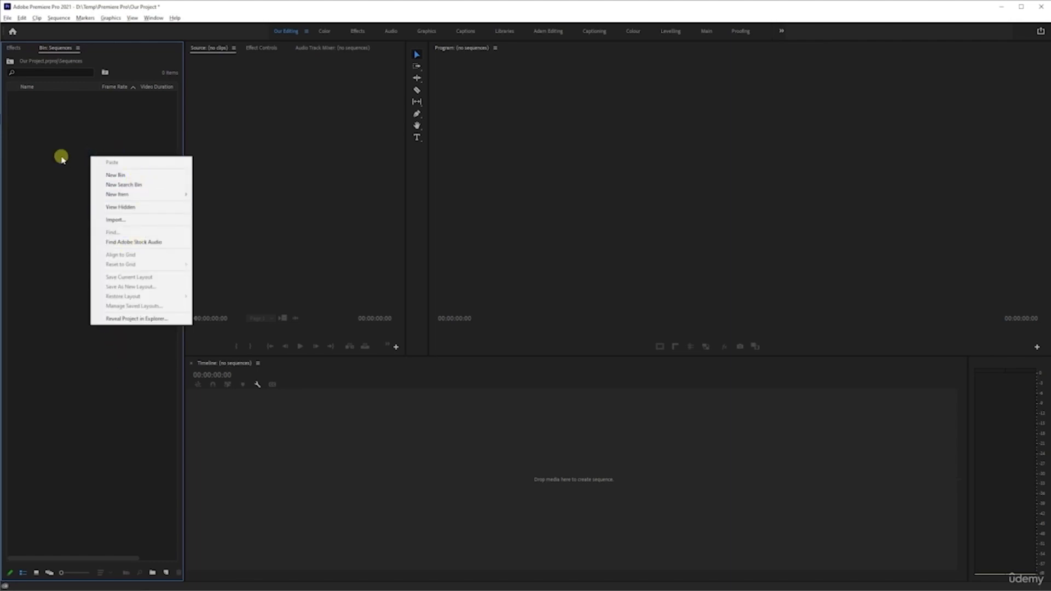
click(64, 158)
click(8, 17)
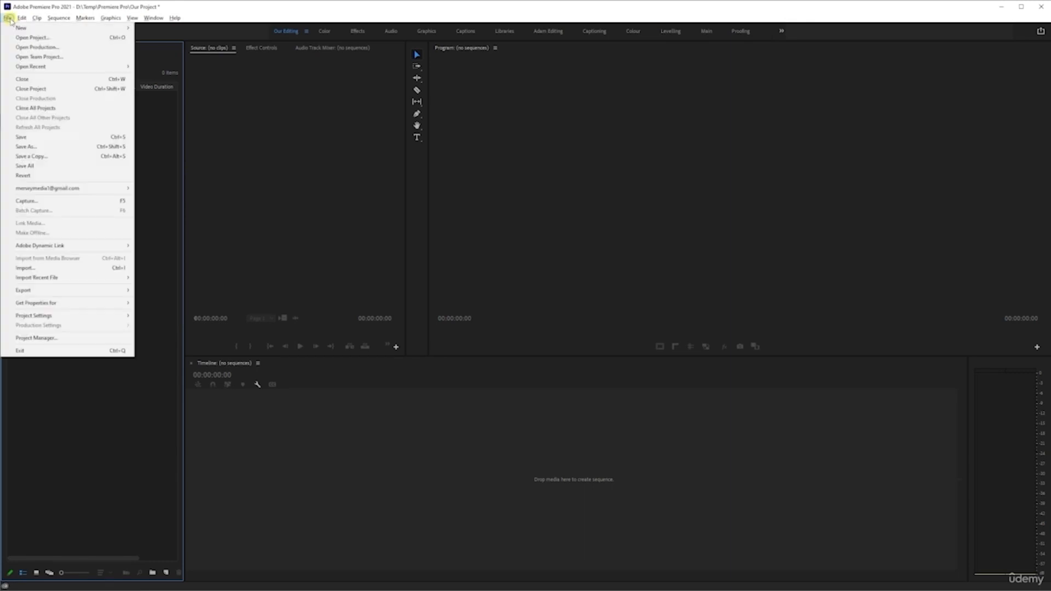
mouse_move(18, 30)
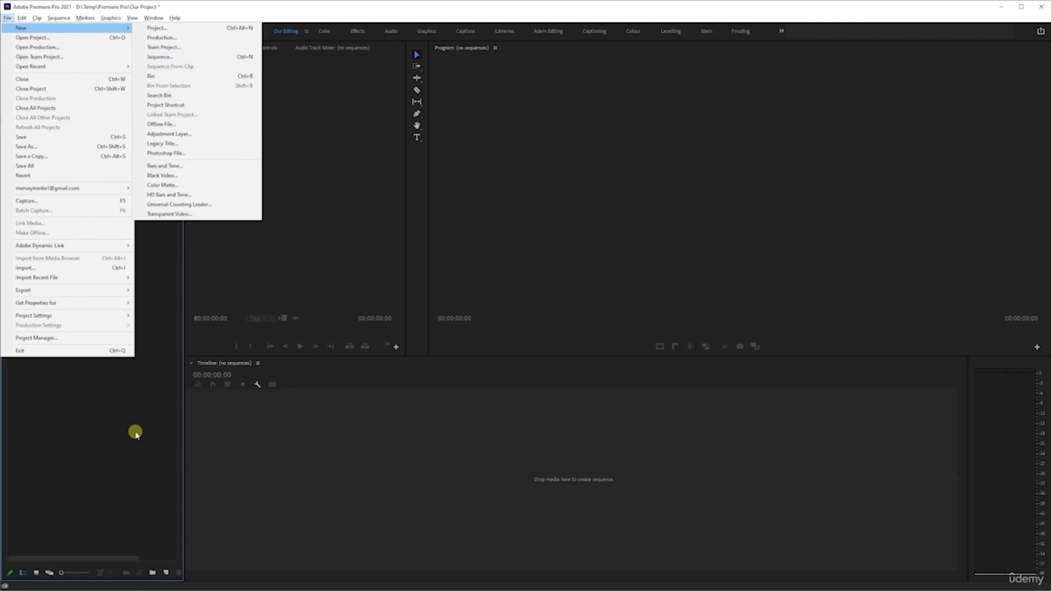
click(136, 432)
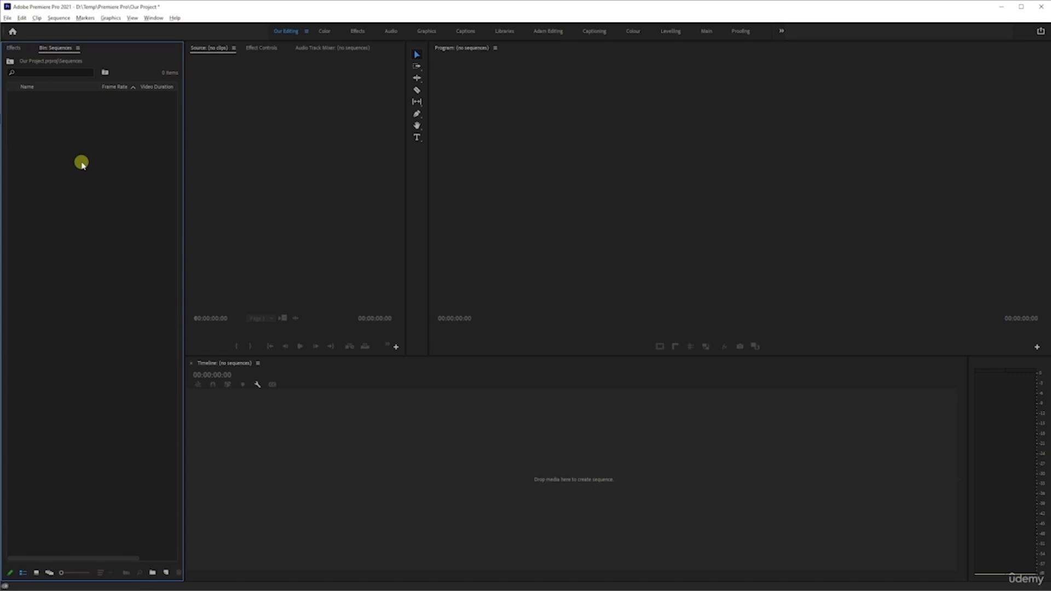
key(ctrl+n)
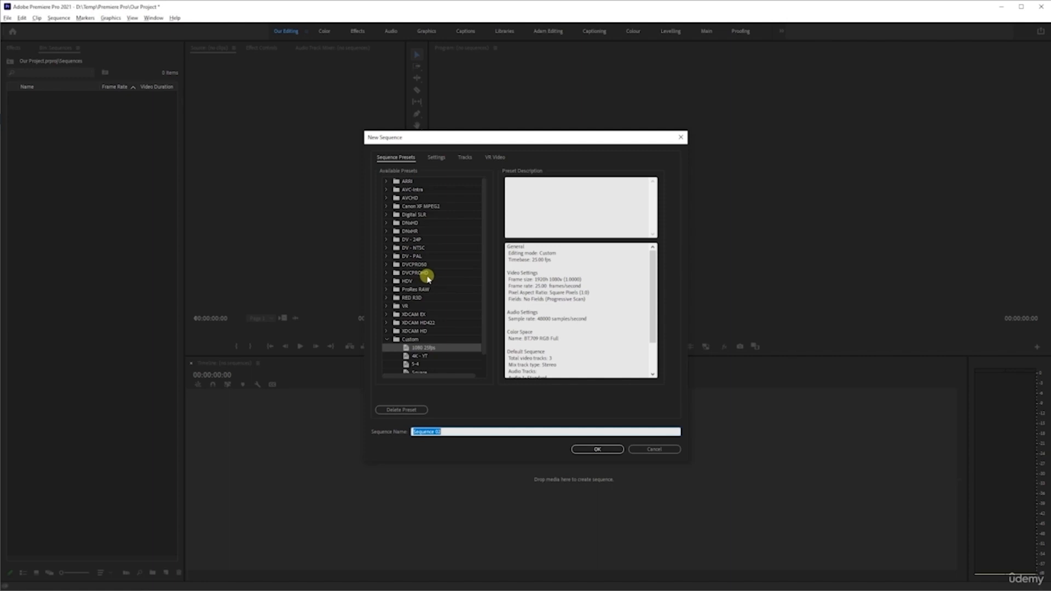
Step: Examine the list of custom sequence presets and the settings of the 1080 25fps preset
scroll(467, 312, down, 1)
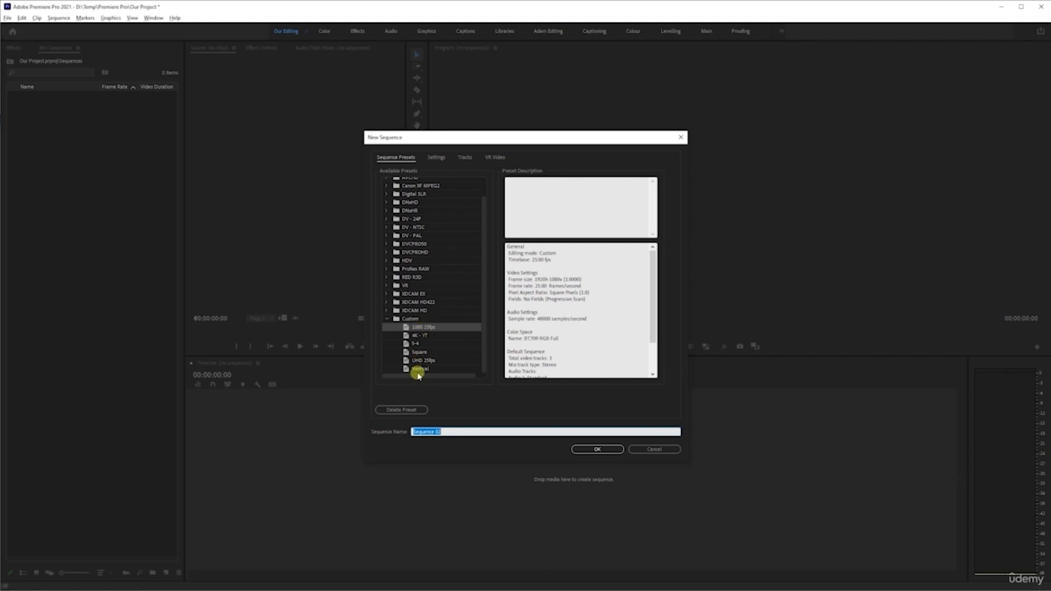
click(387, 319)
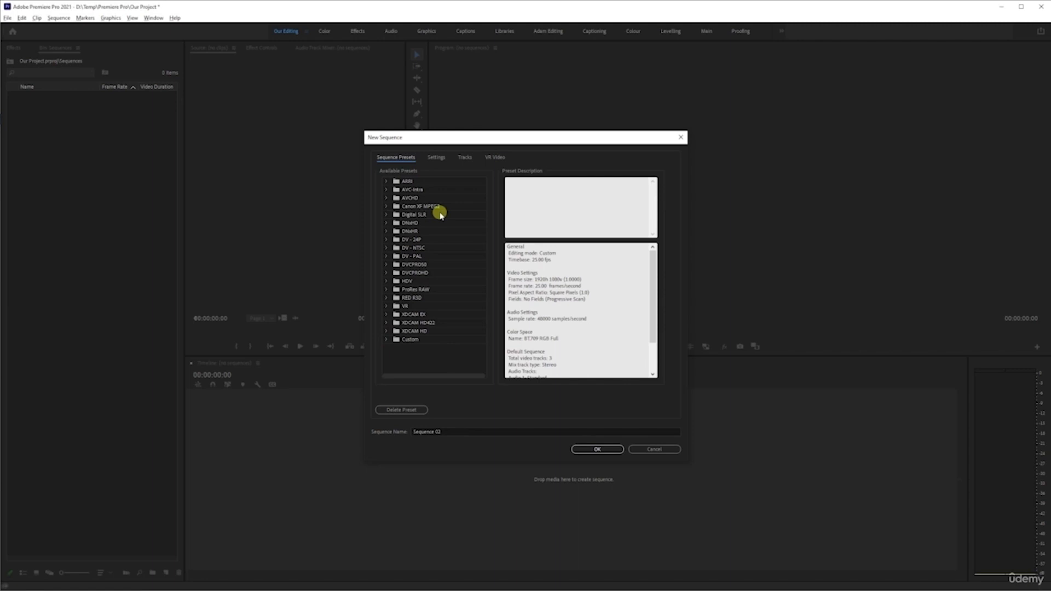
click(386, 339)
scroll(420, 339, down, 1)
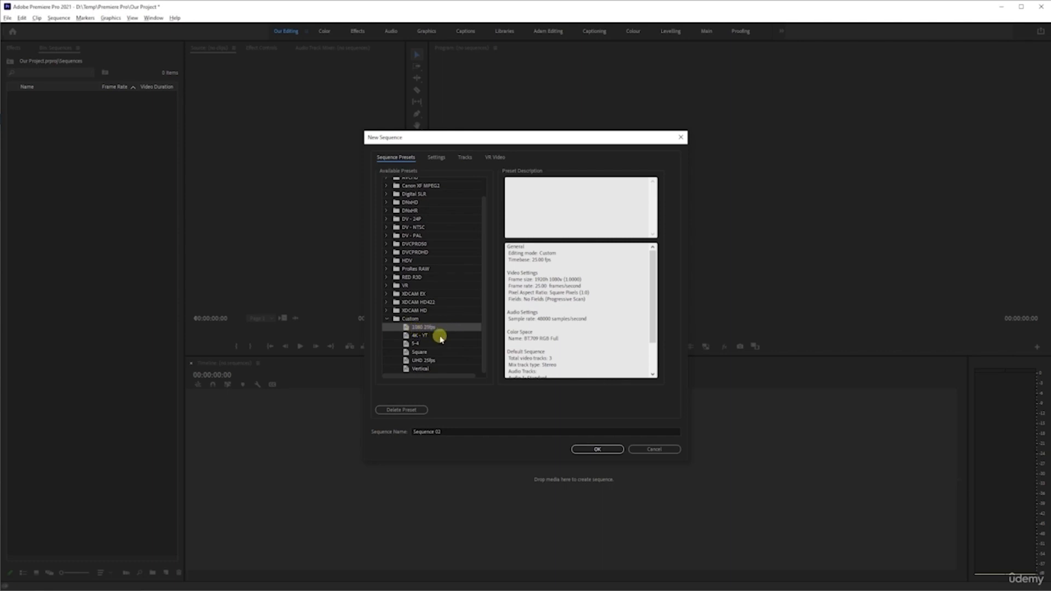
scroll(575, 328, down, 2)
scroll(577, 289, up, 2)
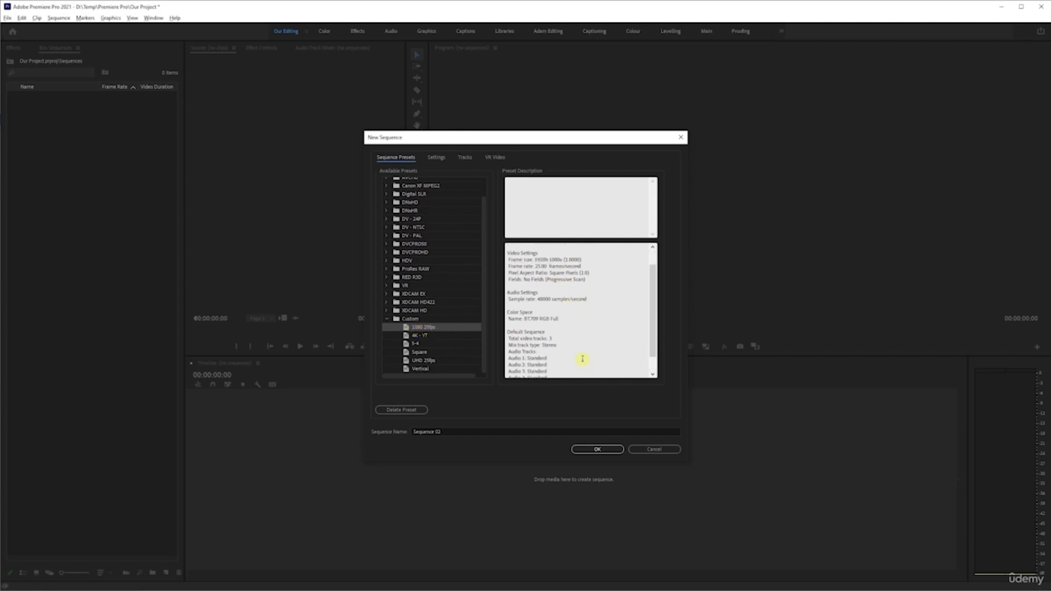
Step: Compare the settings of the 4K - YT, 5-4 and Square custom presets
click(422, 336)
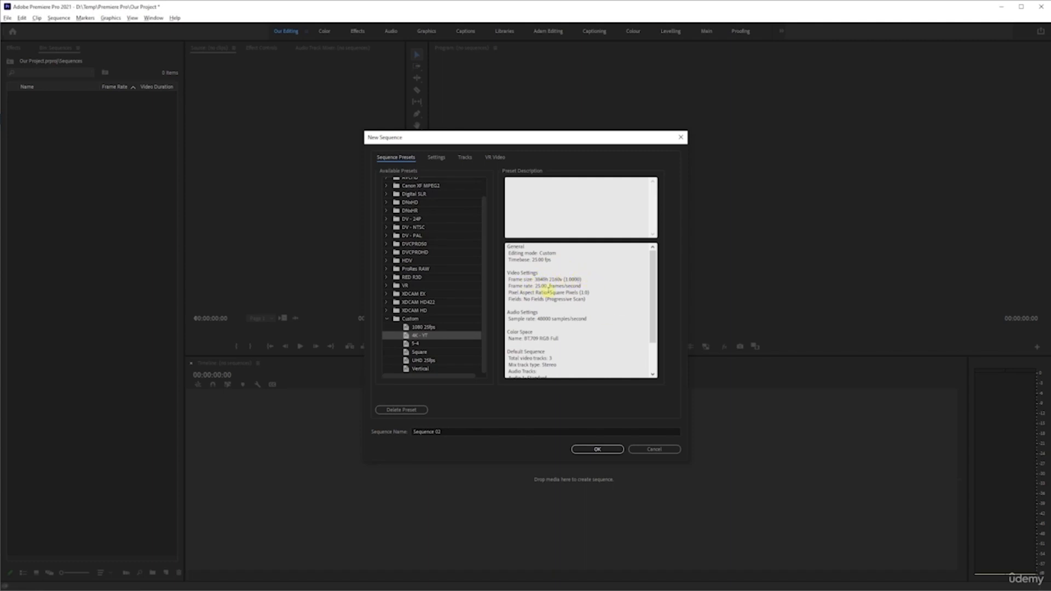
scroll(596, 328, down, 2)
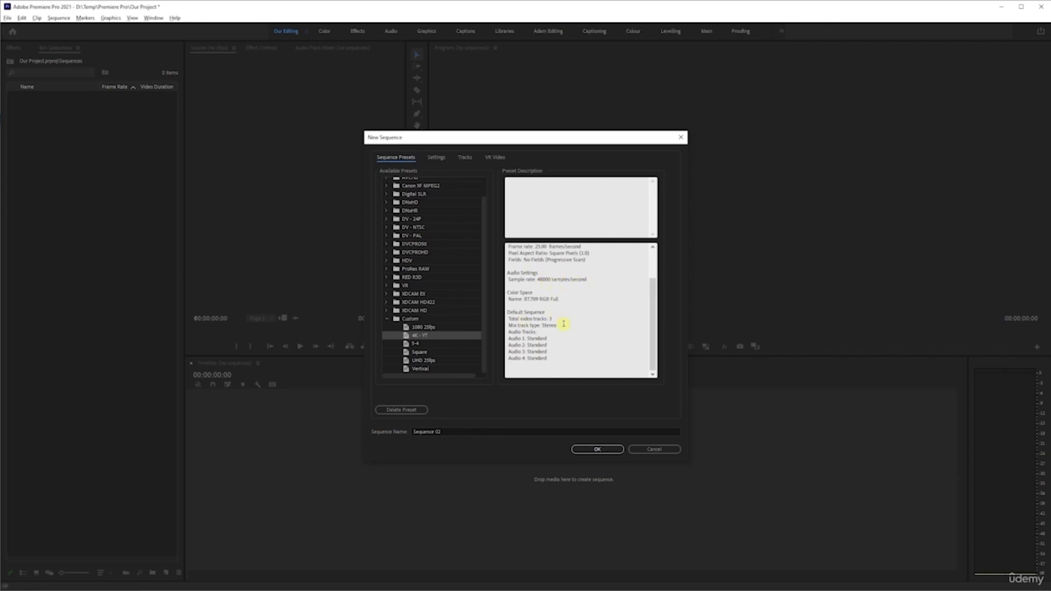
click(433, 343)
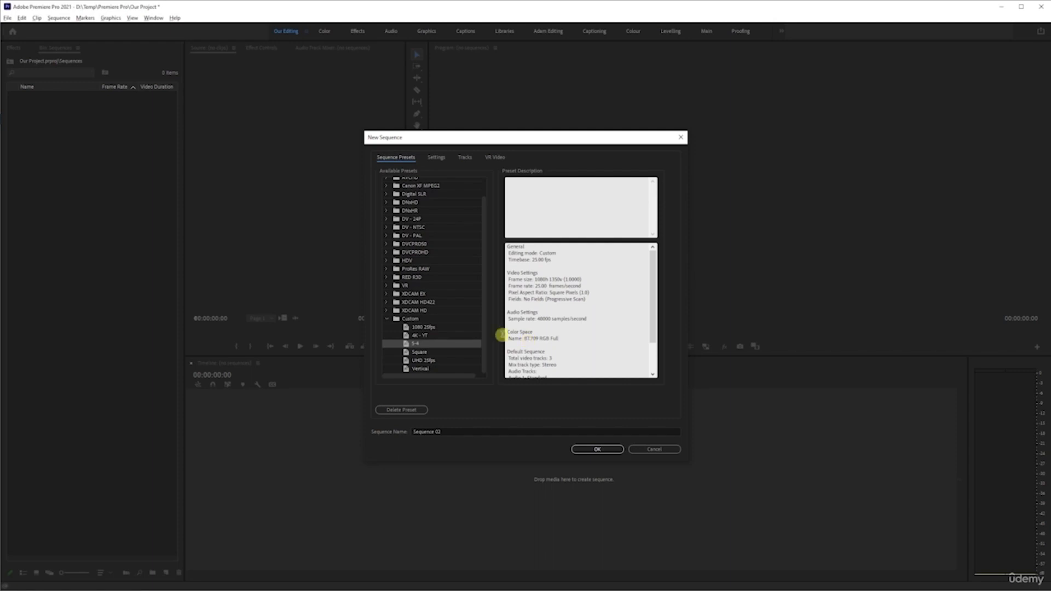
click(431, 351)
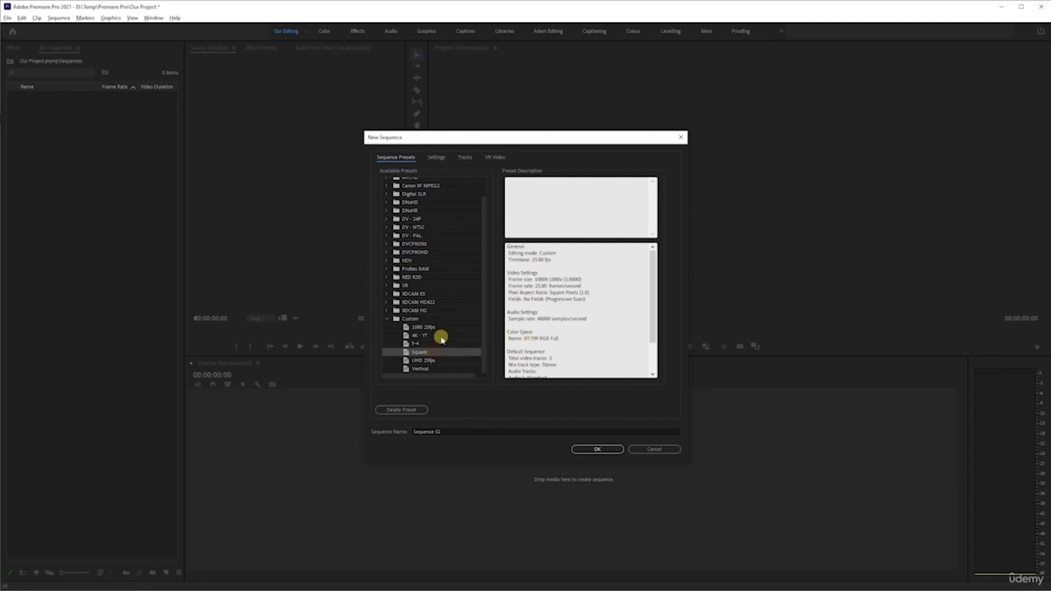
Step: Delete the UHD 25fps custom preset and expand the Custom preset group again
click(437, 362)
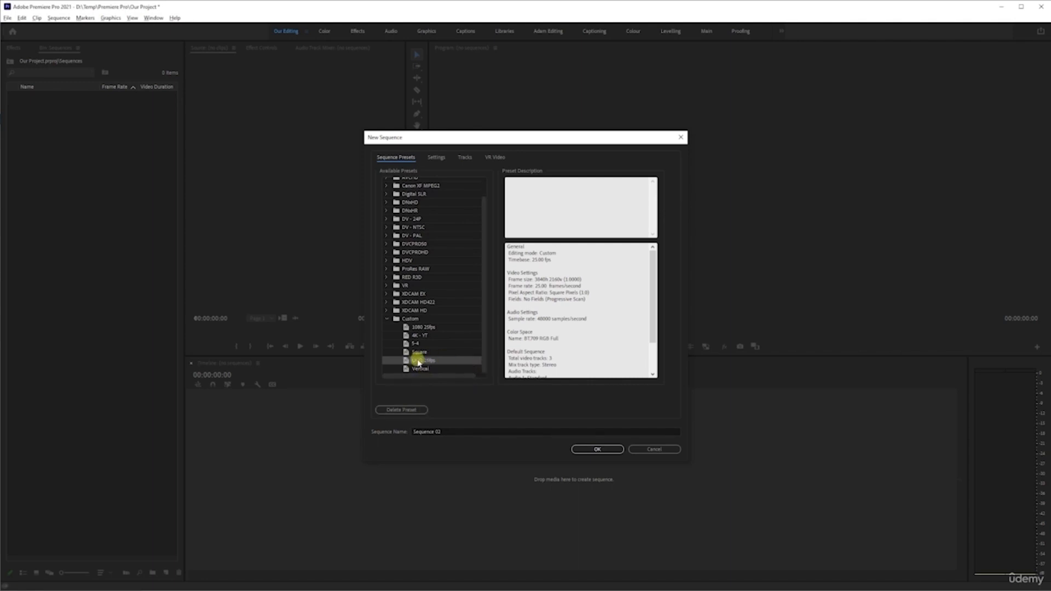
click(412, 410)
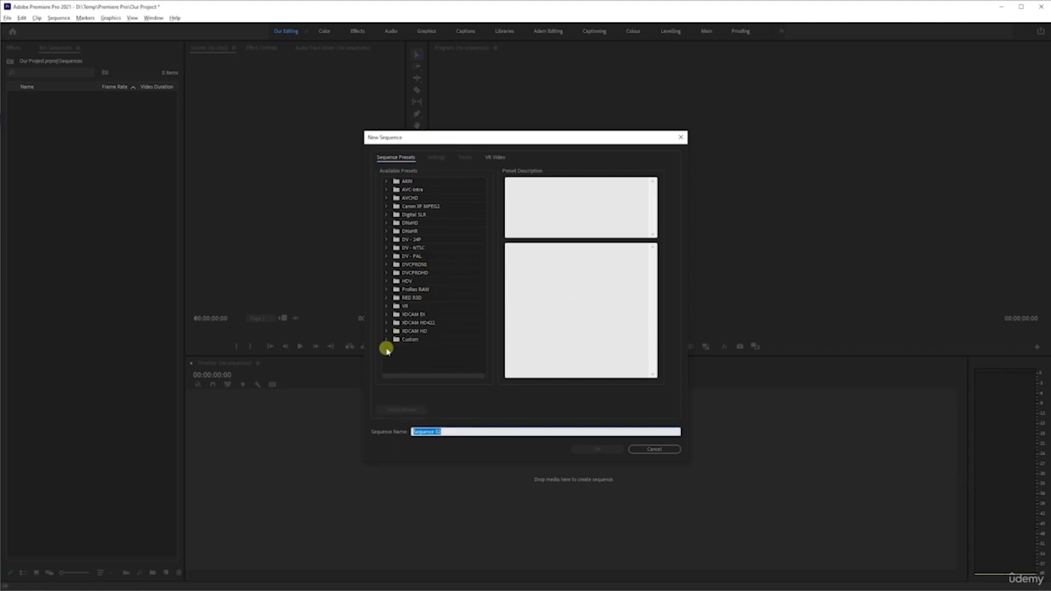
click(387, 339)
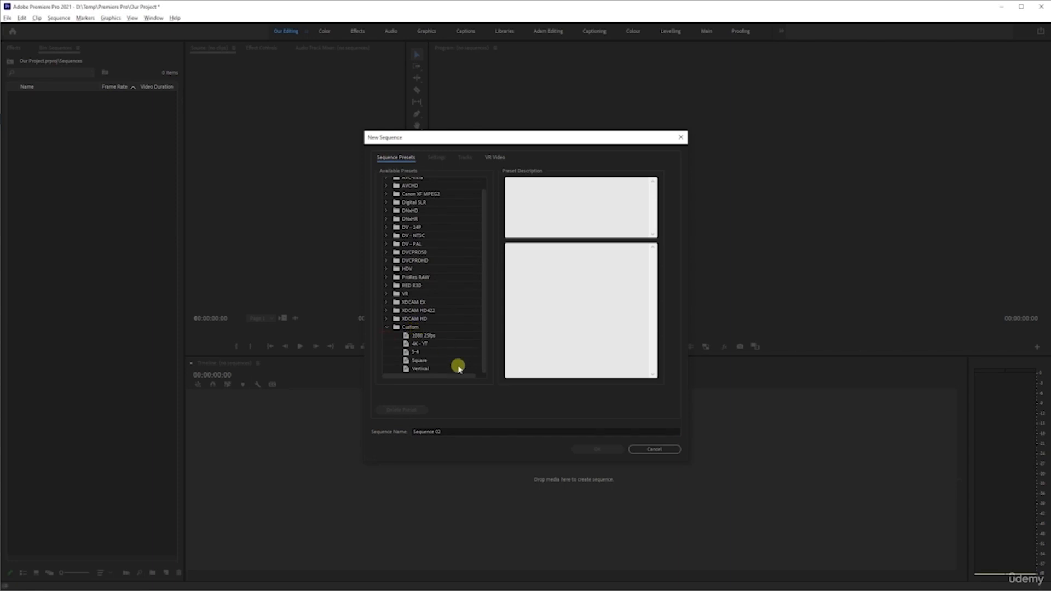
Step: Compare the frame sizes of the Vertical and 1080 25fps custom presets
click(420, 369)
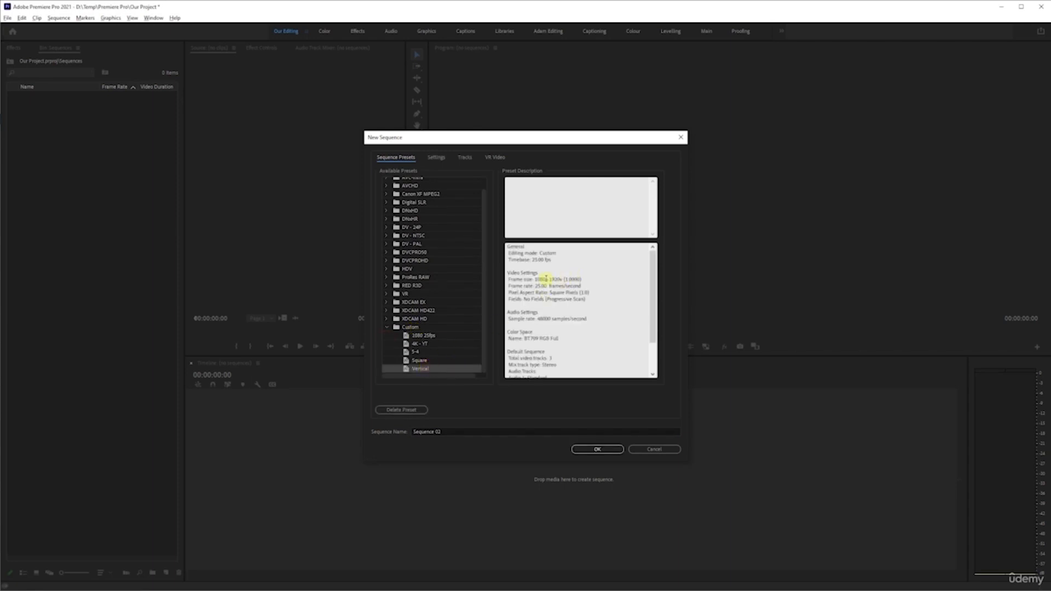
click(438, 335)
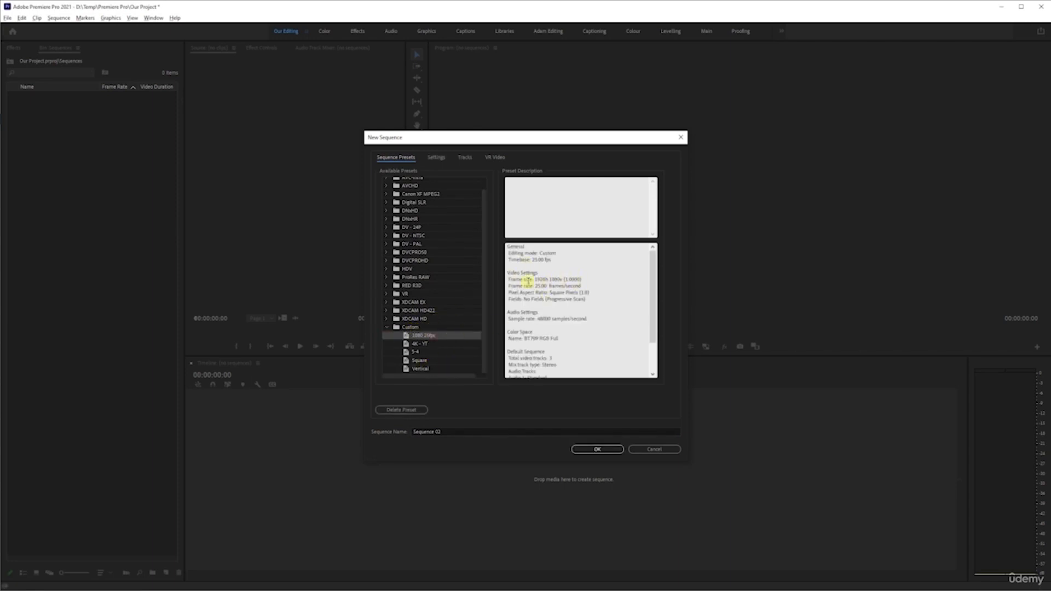
click(433, 367)
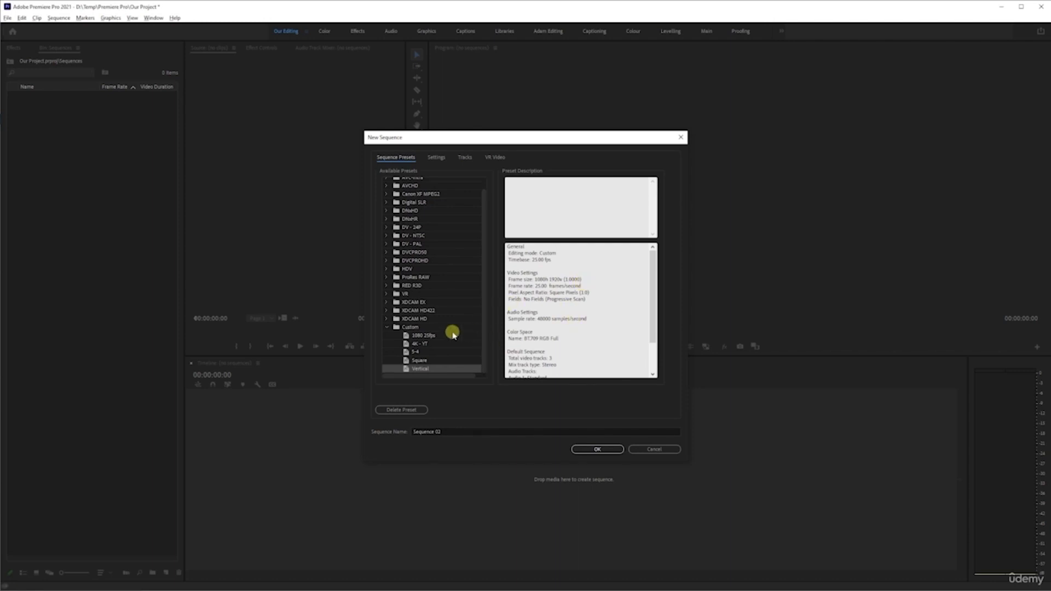
Step: Examine the Digital SLR 1080p presets, comparing the settings of DSLR 1080p25, DSLR 1080p24 and DSLR 1080p30
click(386, 327)
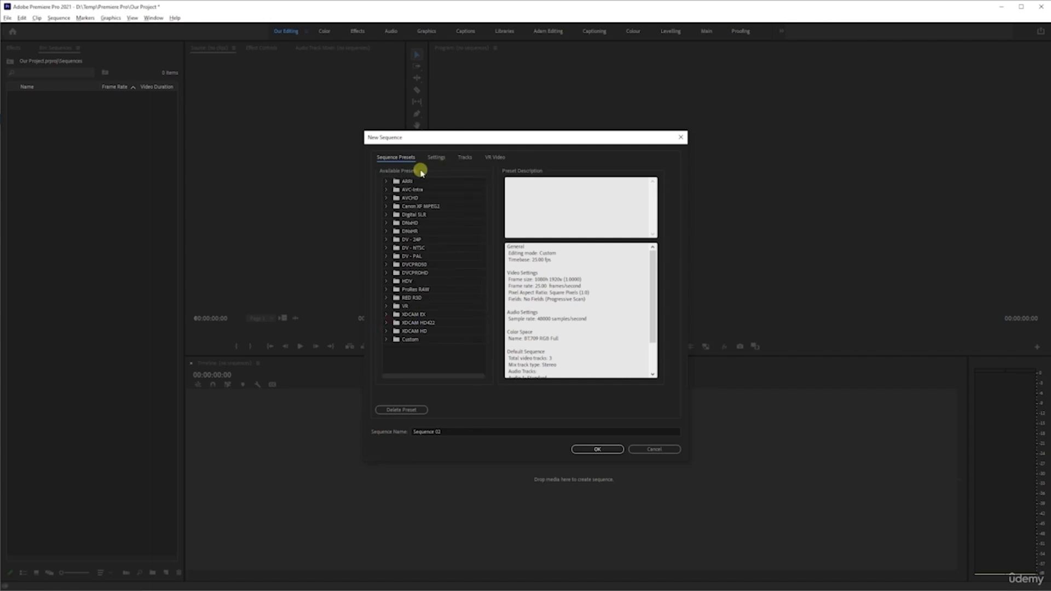
click(385, 214)
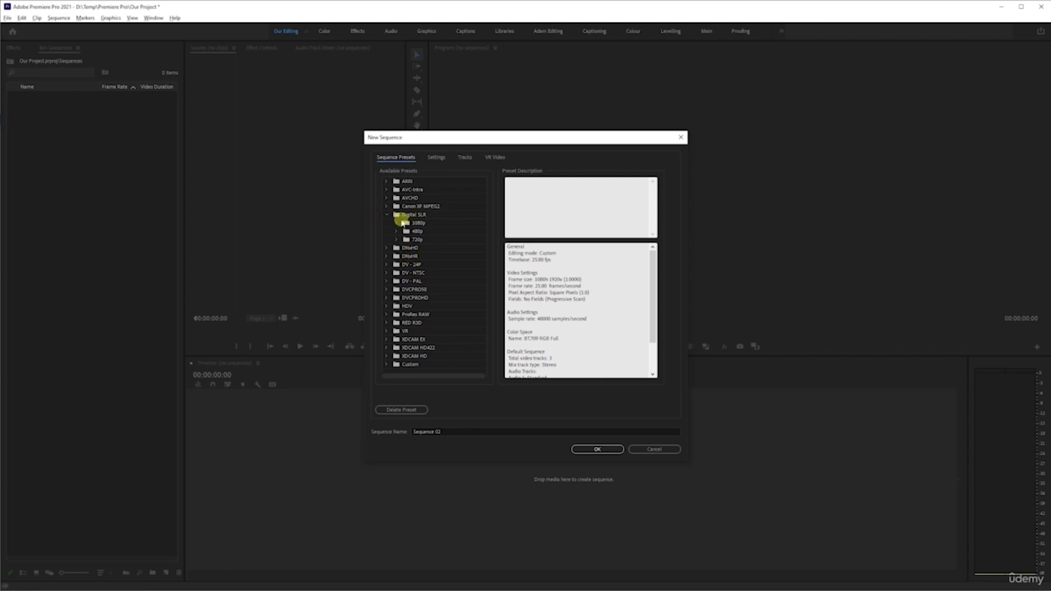
click(395, 223)
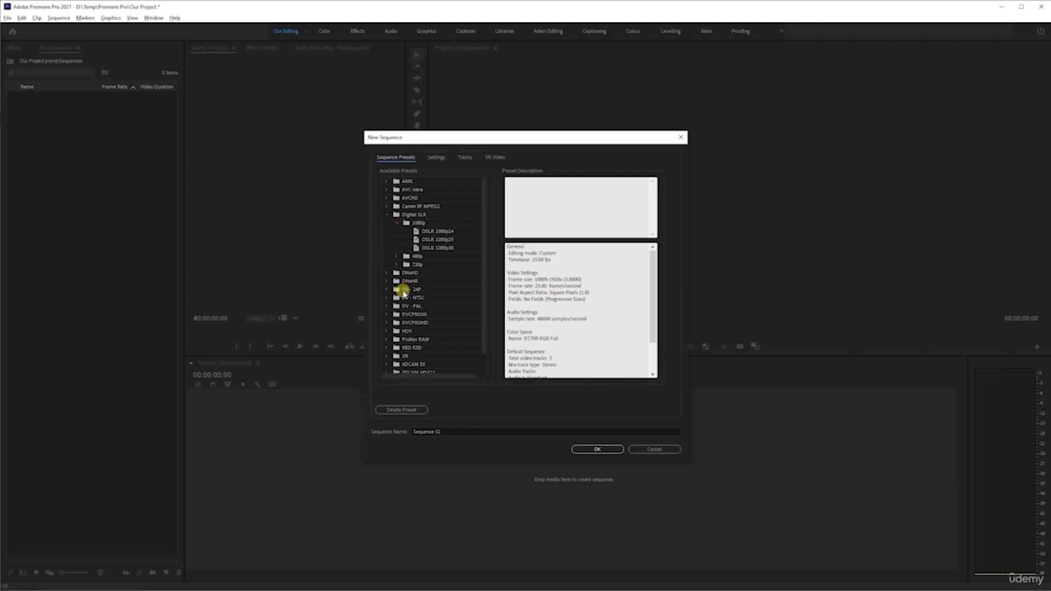
click(439, 240)
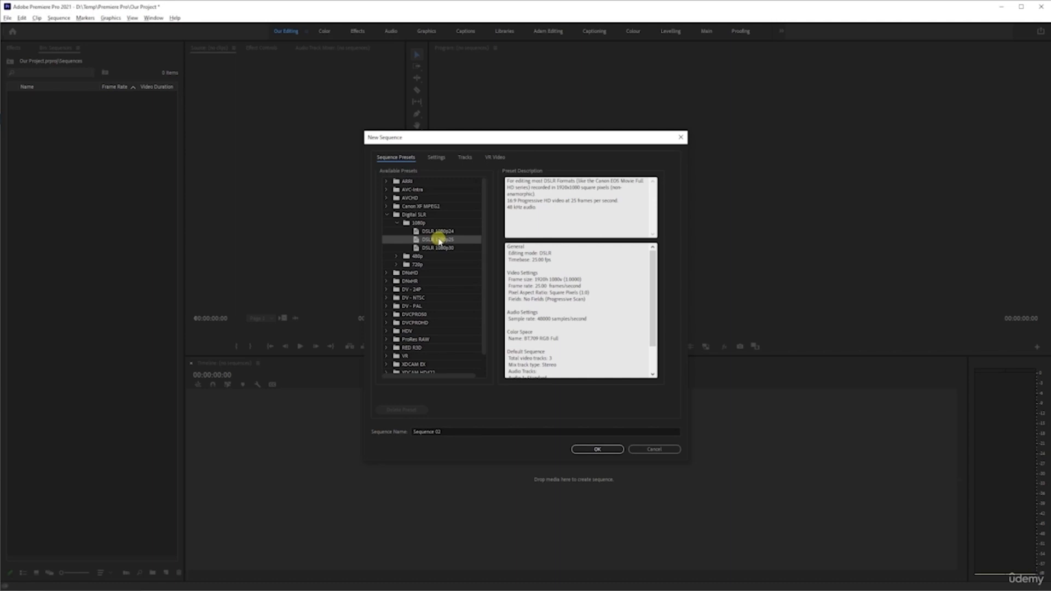
click(443, 231)
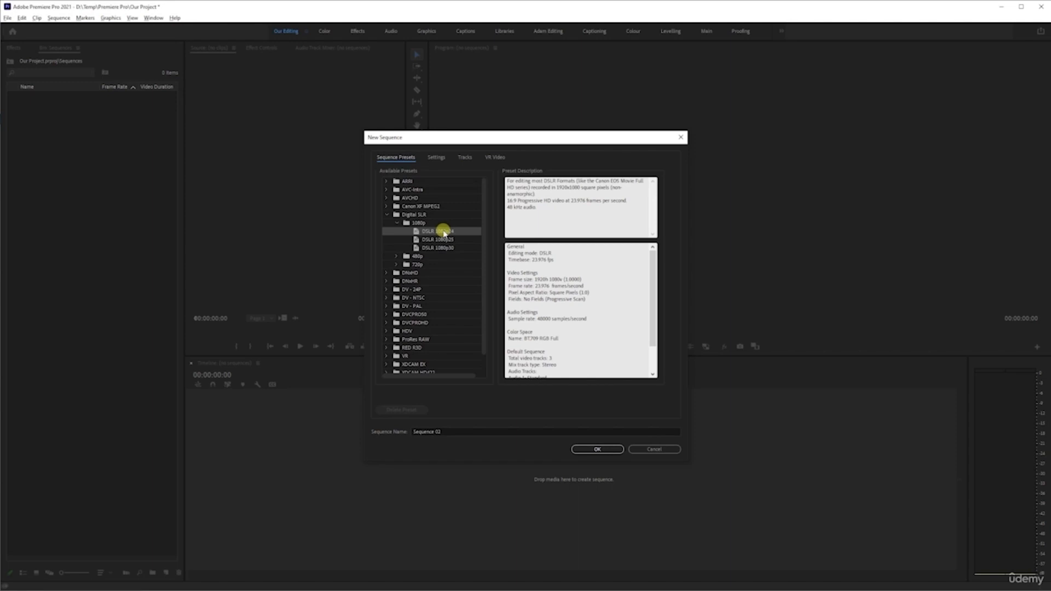
click(444, 248)
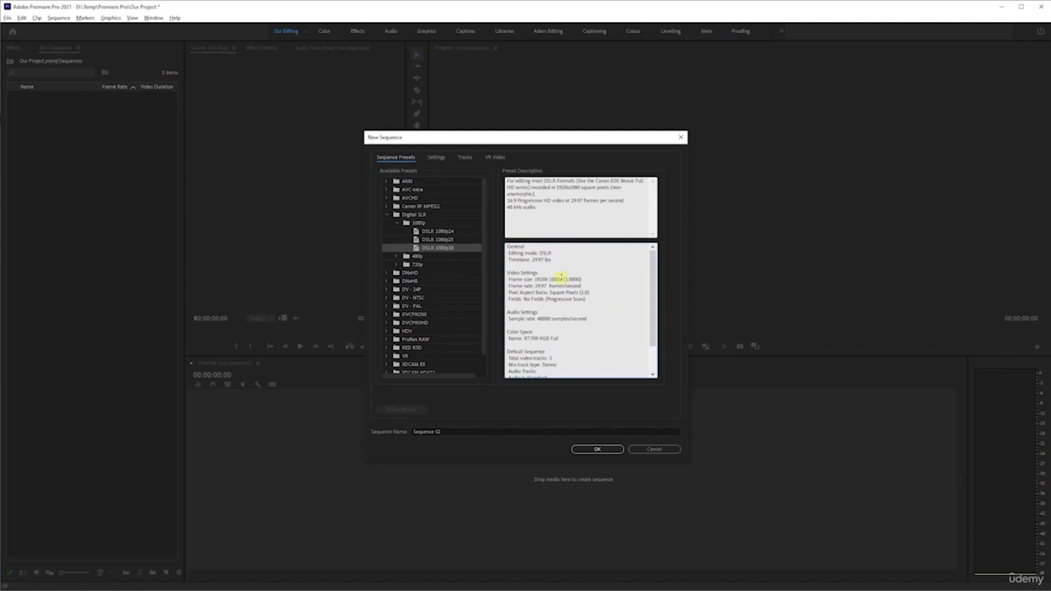
Step: Choose the DSLR 1080p25 preset for the new sequence and open its detailed settings
click(455, 239)
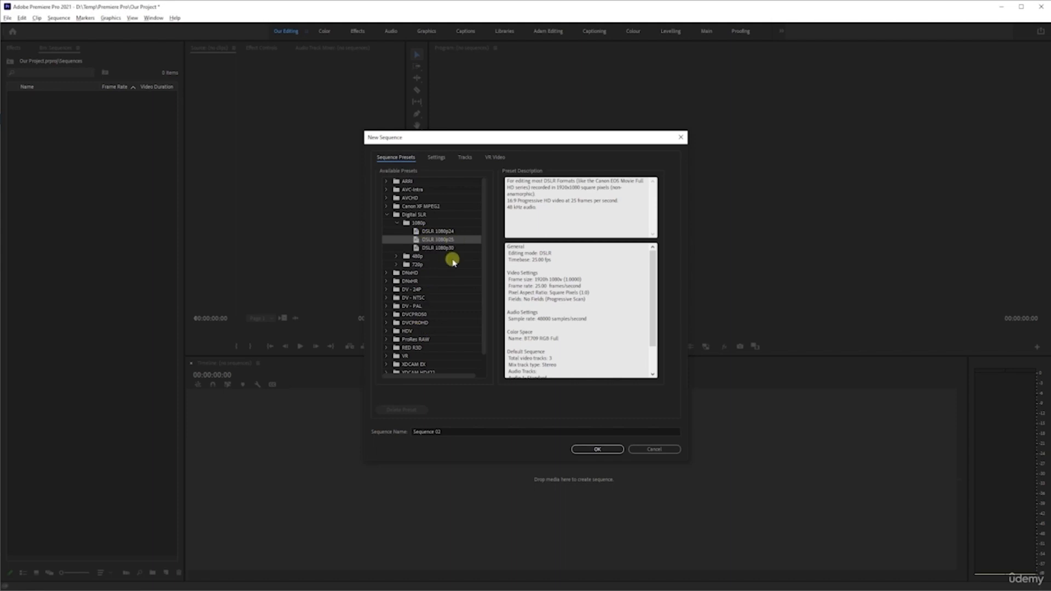
click(435, 159)
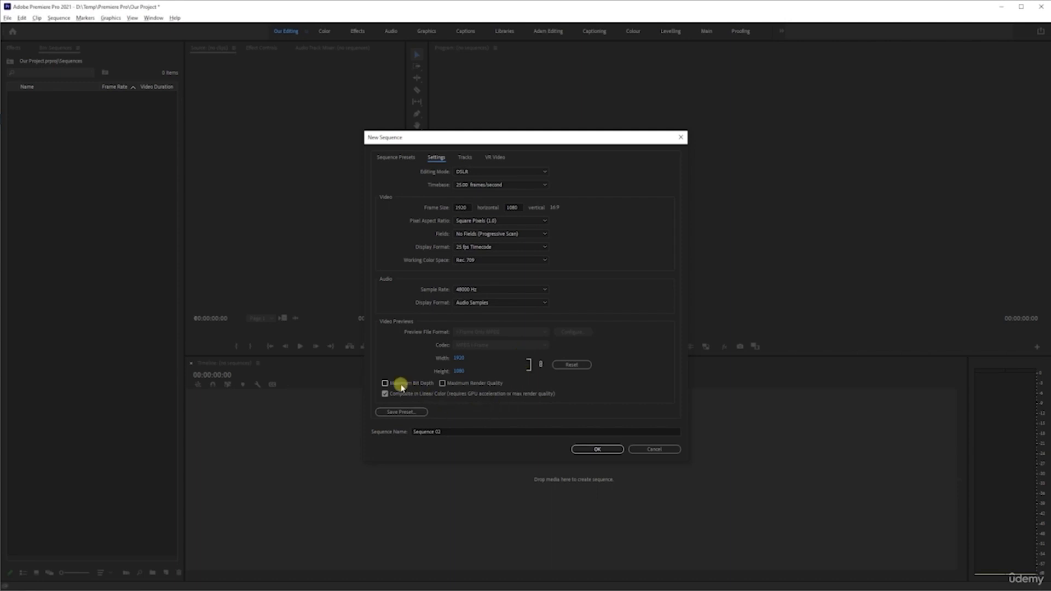
Step: Turn on Maximum Render Quality for the DSLR 1080p25 sequence settings and acknowledge the memory optimization warning
click(442, 384)
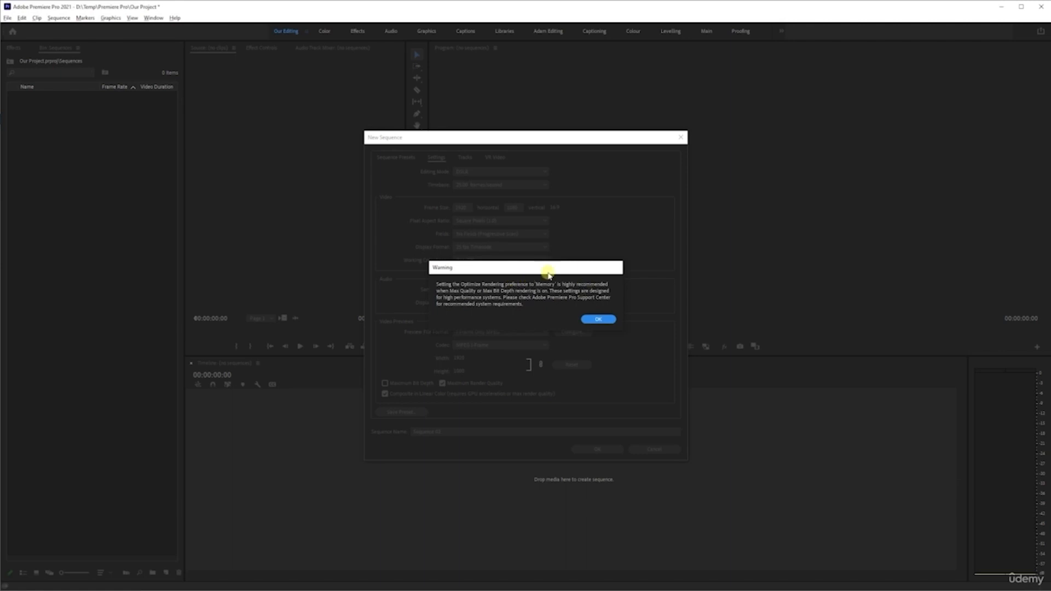
click(600, 319)
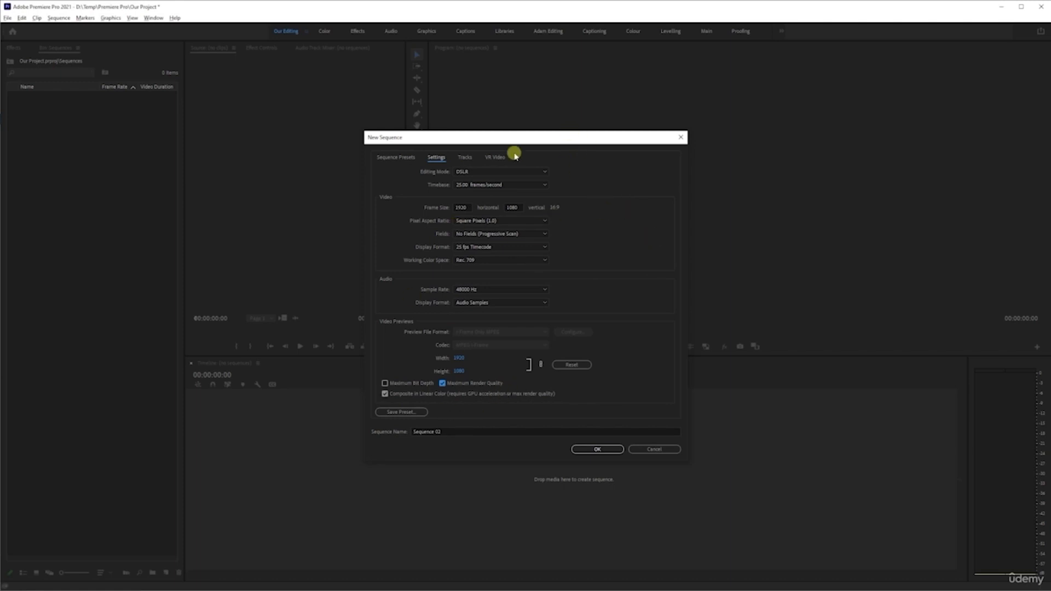
Step: Examine the new sequence's track layout, VR properties and the Save Sequence Preset dialog without saving a preset
click(468, 159)
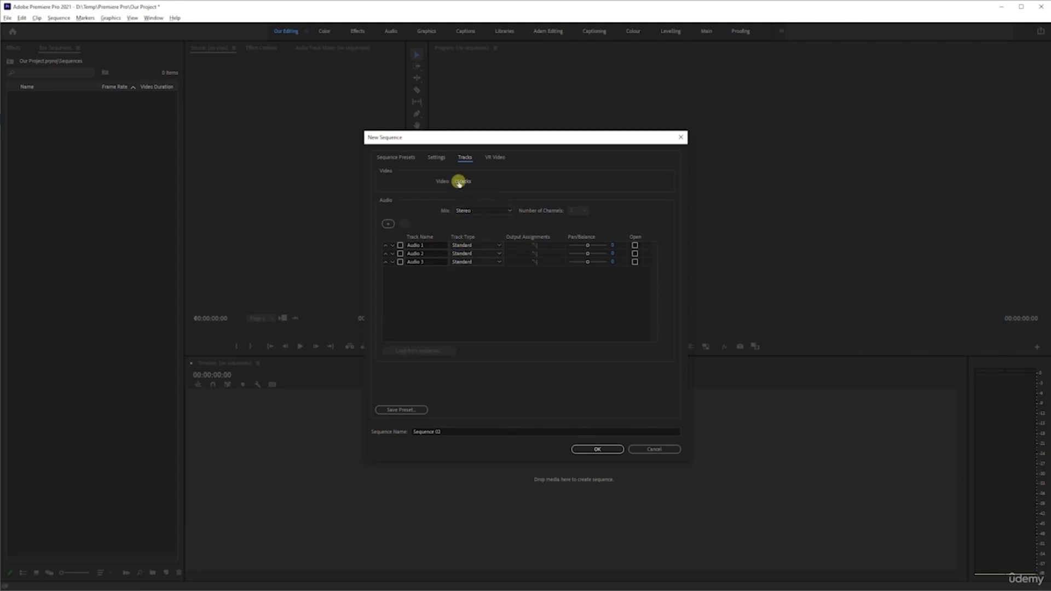
click(496, 158)
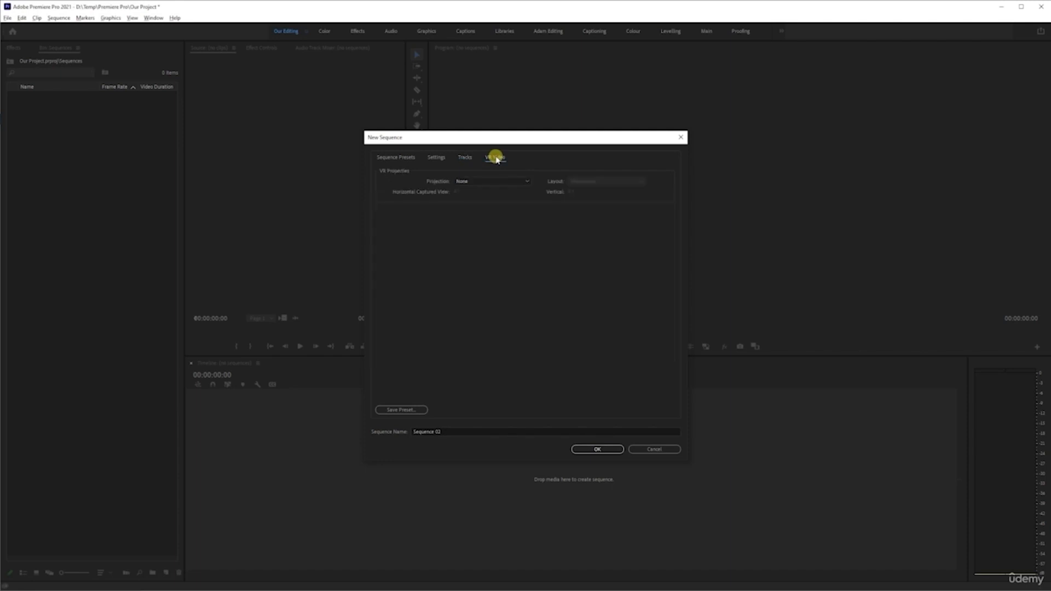
click(465, 158)
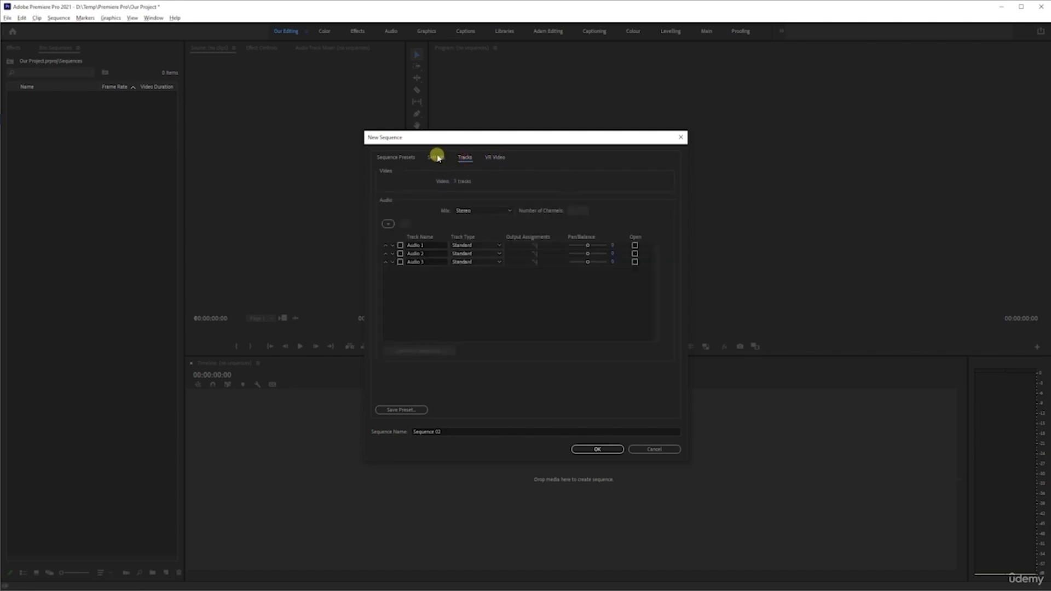
click(436, 157)
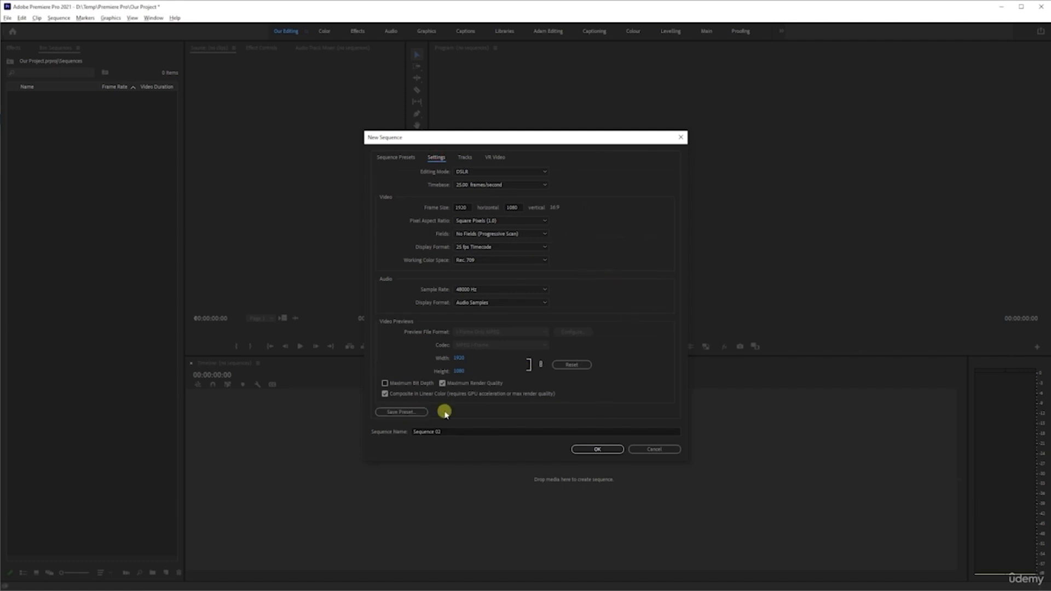
click(415, 412)
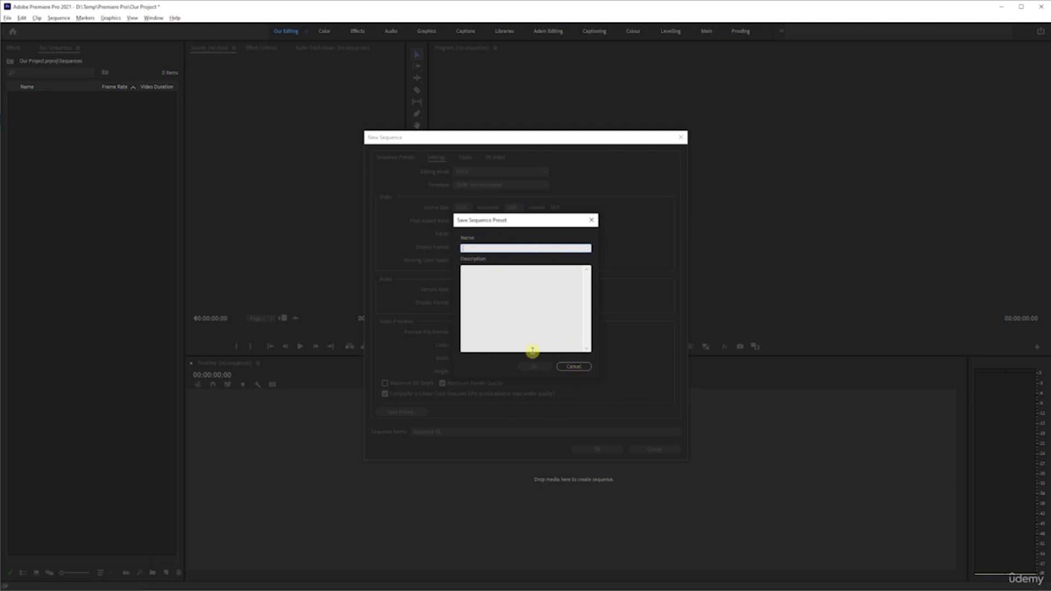
click(574, 366)
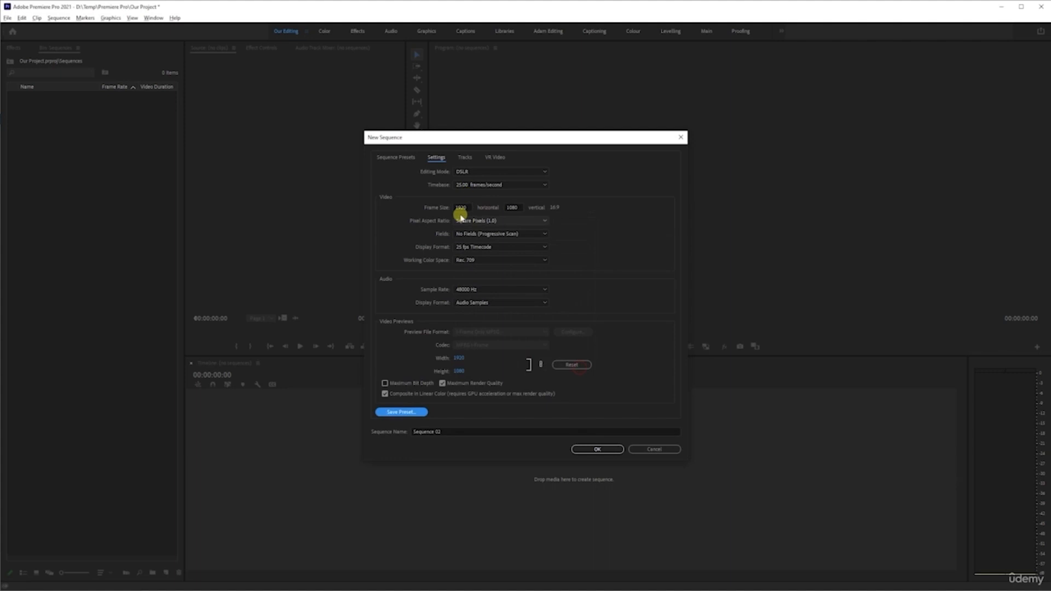
Step: Collapse the Digital SLR presets, compare the custom 1080 25fps and Square presets, and choose 1080 25fps for the new sequence
click(405, 160)
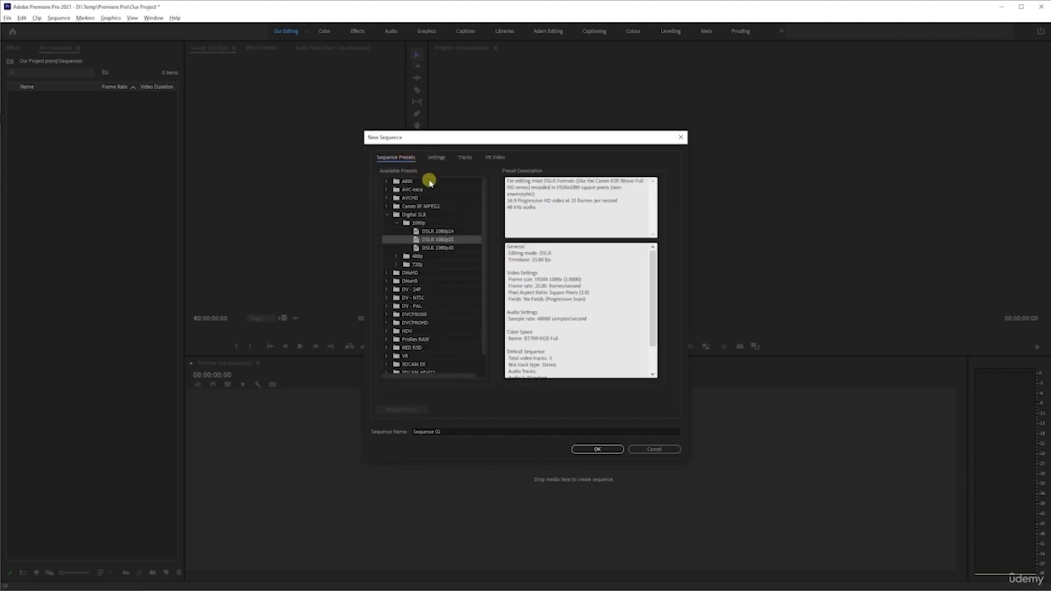
click(388, 215)
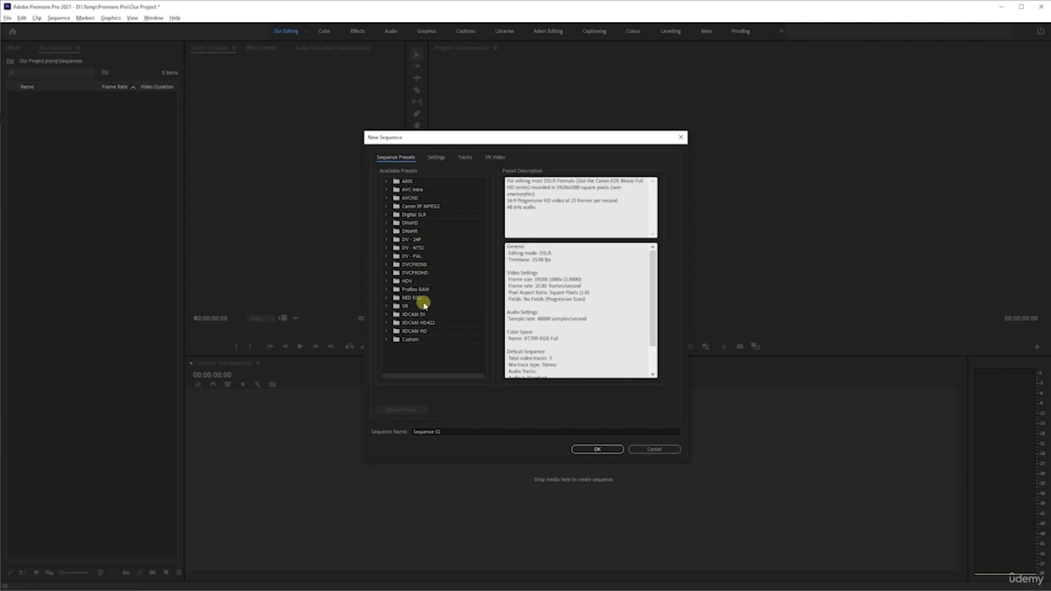
click(386, 340)
scroll(429, 299, down, 1)
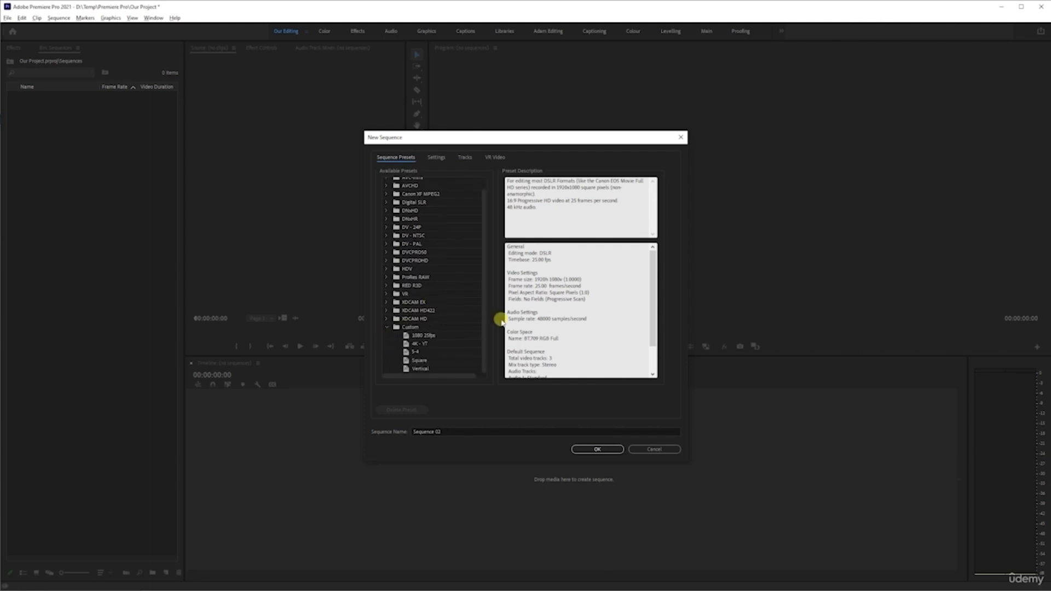
click(422, 336)
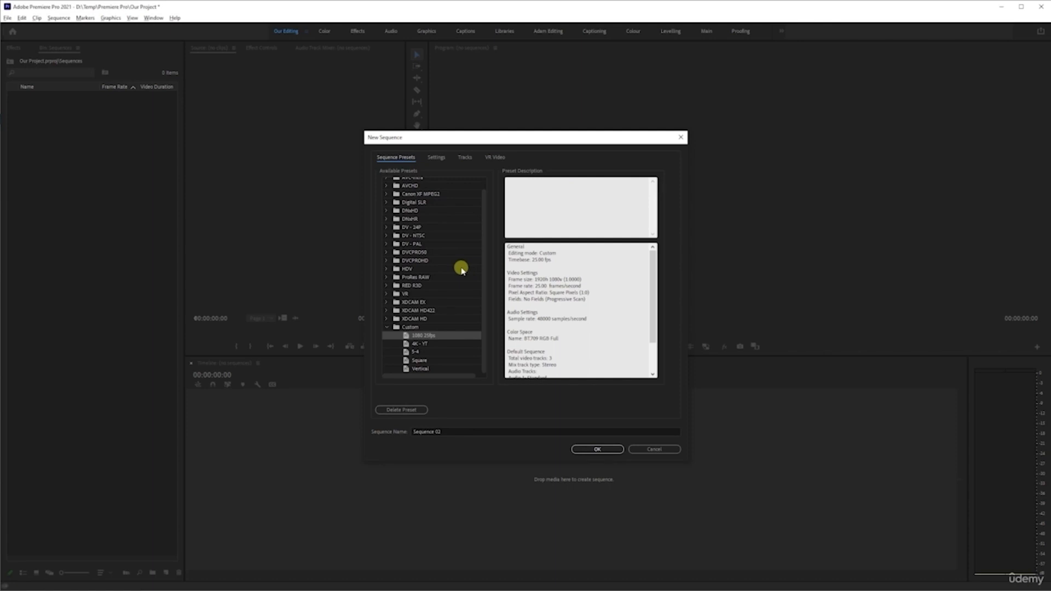
click(441, 361)
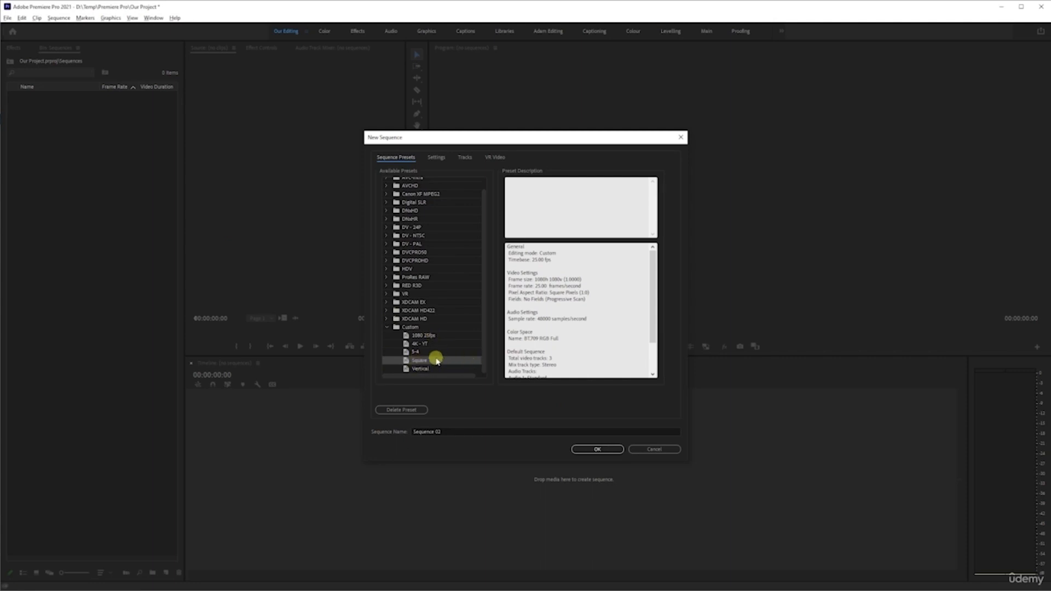
click(420, 335)
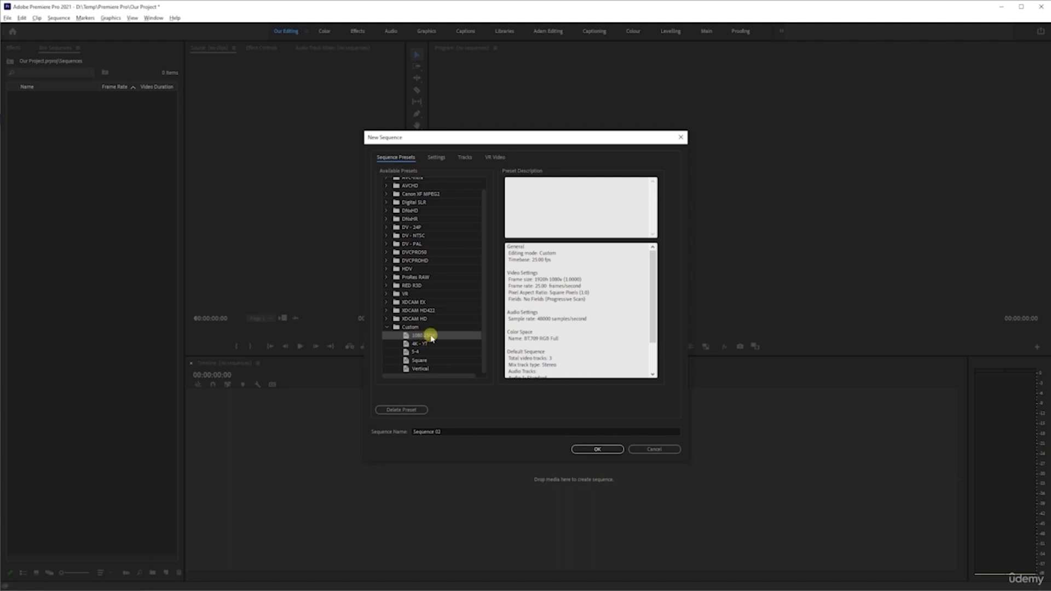
Step: Name the sequence "Pizza Oven Sequence 1080", create it, and widen the bin's Name column to fit the full name
click(465, 431)
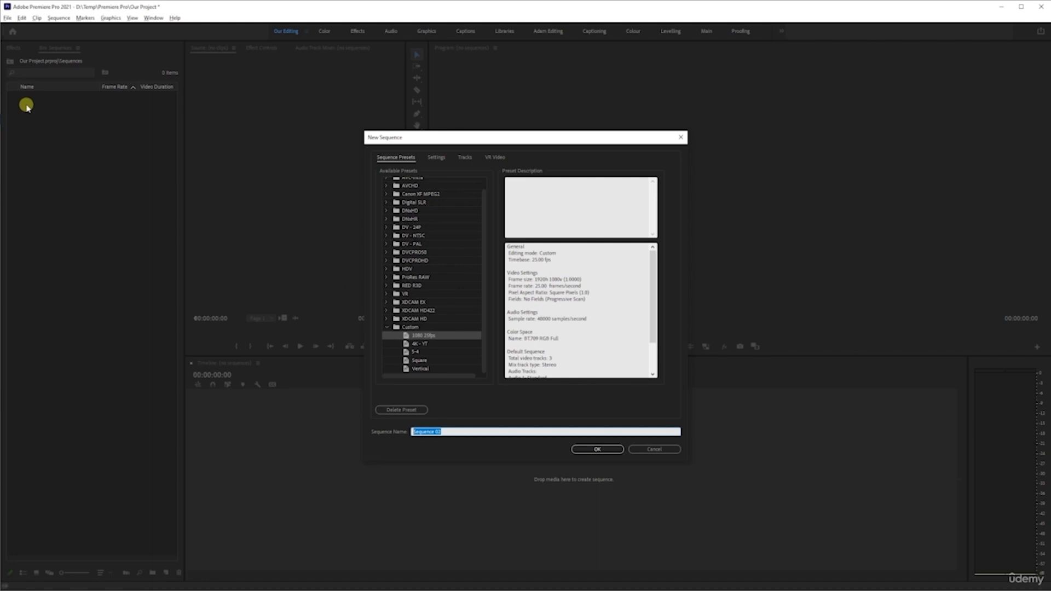
click(467, 431)
key(ctrl+a)
key(BackSpace)
click(469, 432)
click(603, 449)
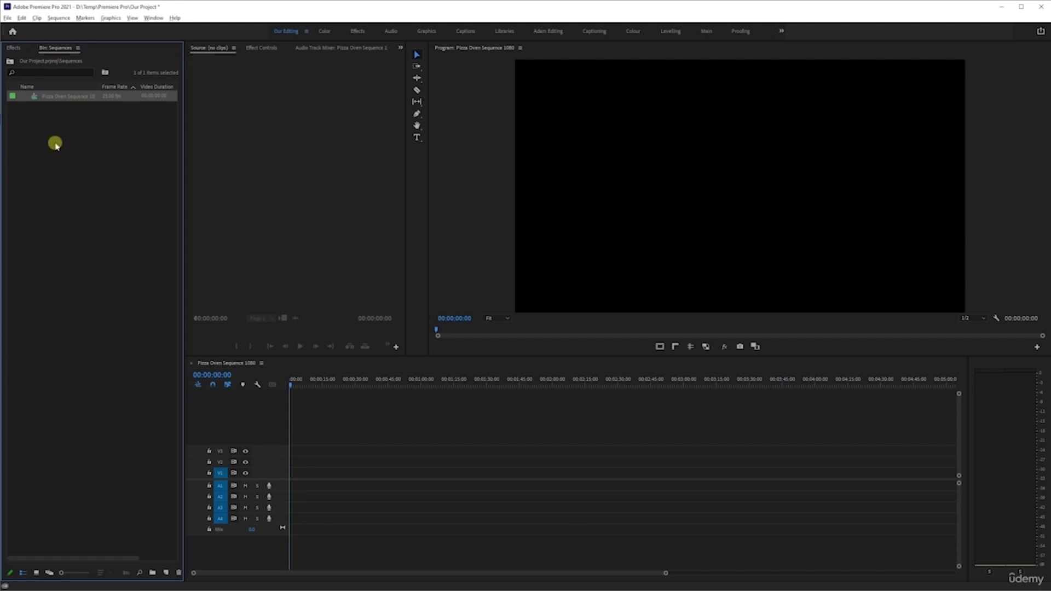
drag(99, 87, 107, 87)
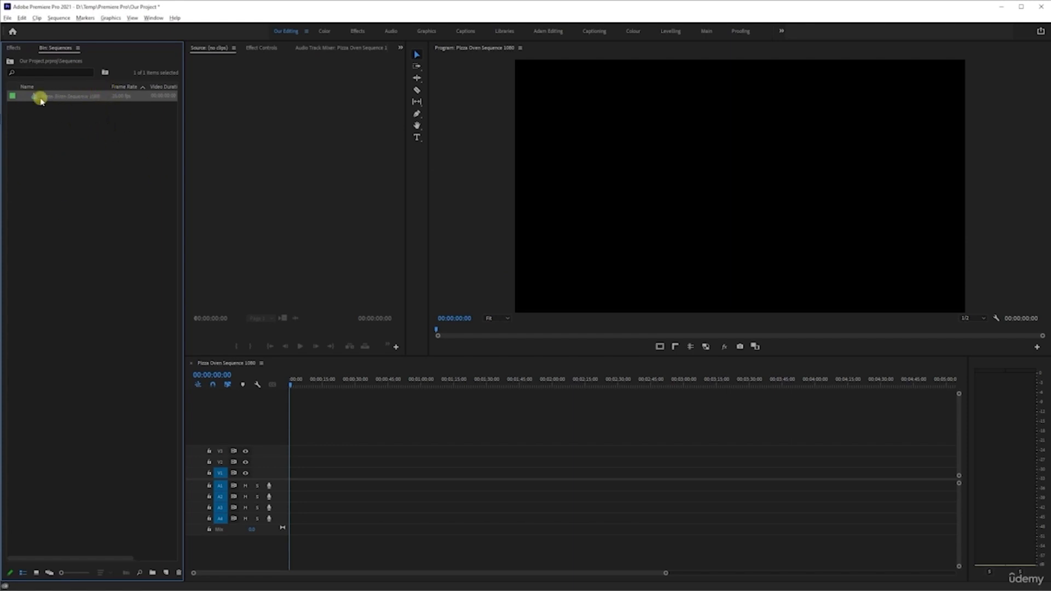